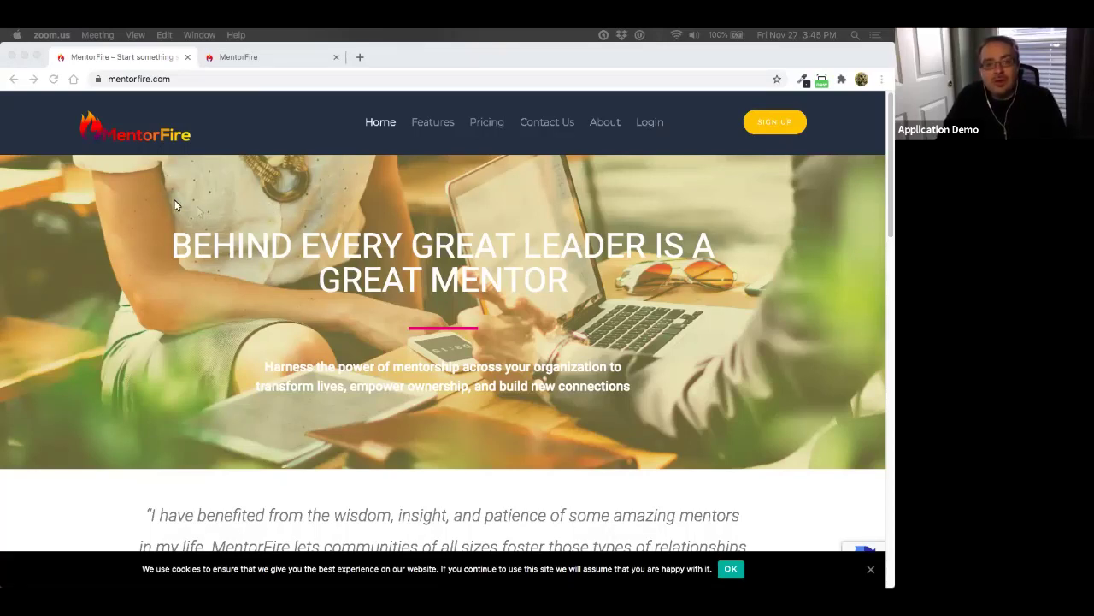
{"action": "left_click", "coordinate": [241, 67]}
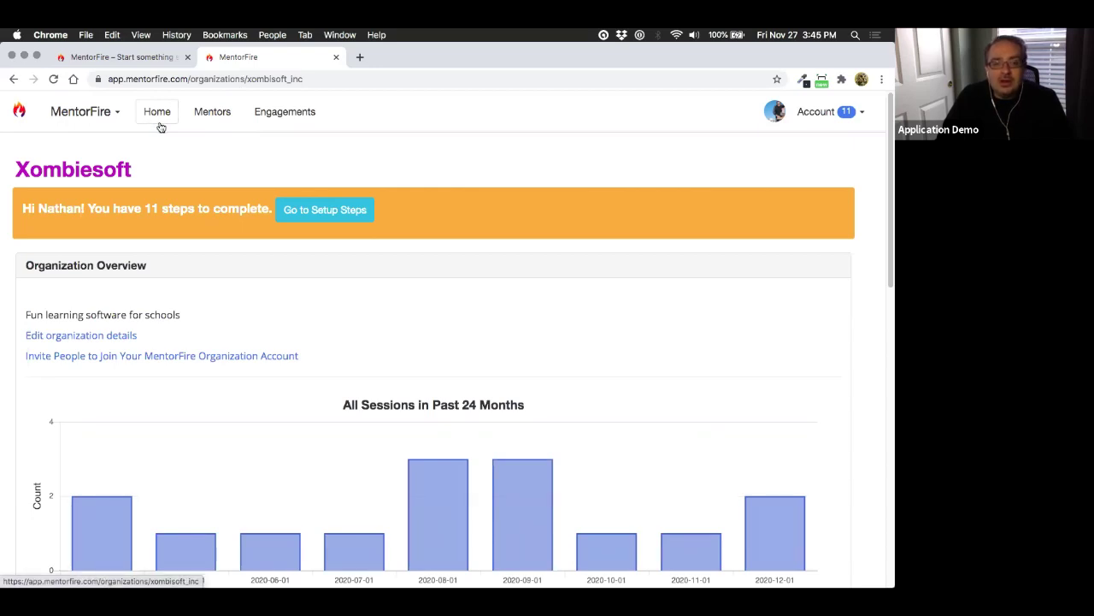
{"action": "scroll", "coordinate": [257, 274], "scroll_direction": "down", "scroll_amount": 1}
{"action": "scroll", "coordinate": [286, 322], "scroll_direction": "down", "scroll_amount": 1}
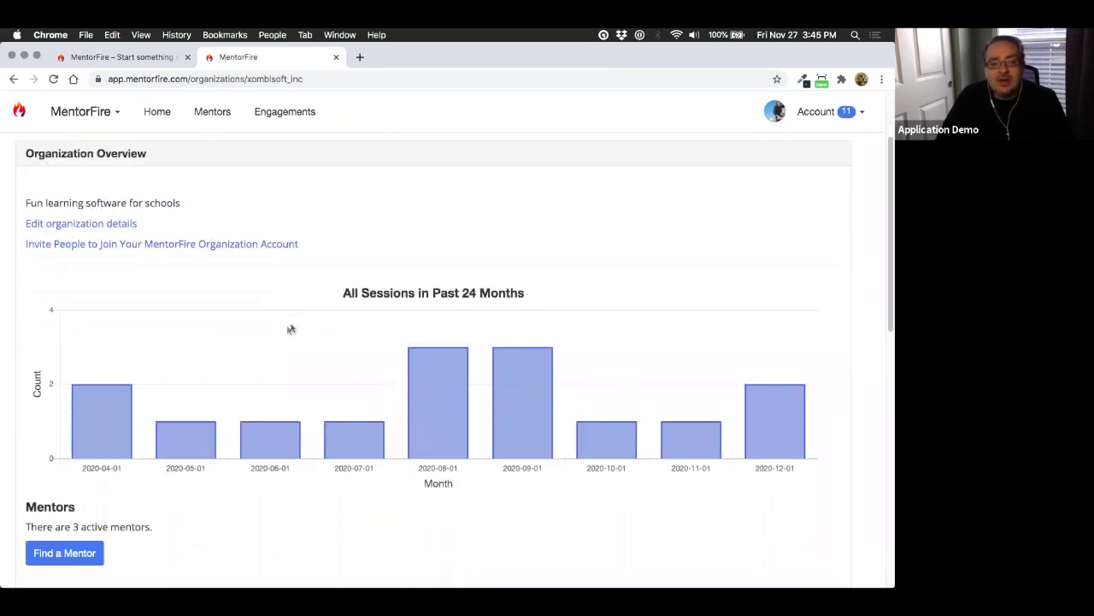
{"action": "scroll", "coordinate": [283, 361], "scroll_direction": "down", "scroll_amount": 1}
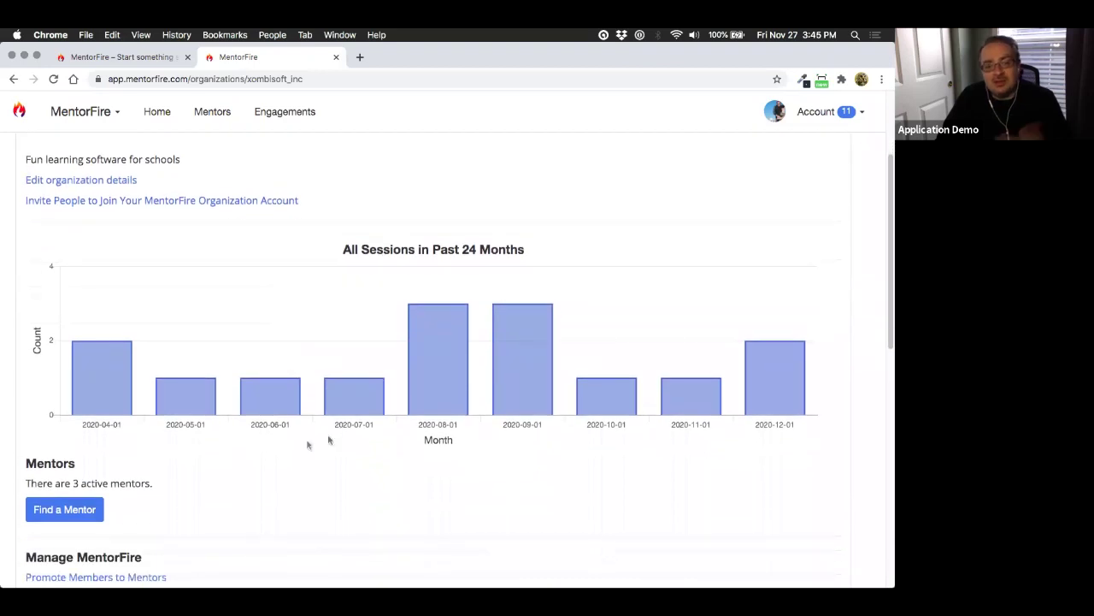
{"action": "scroll", "coordinate": [304, 471], "scroll_direction": "down", "scroll_amount": 1}
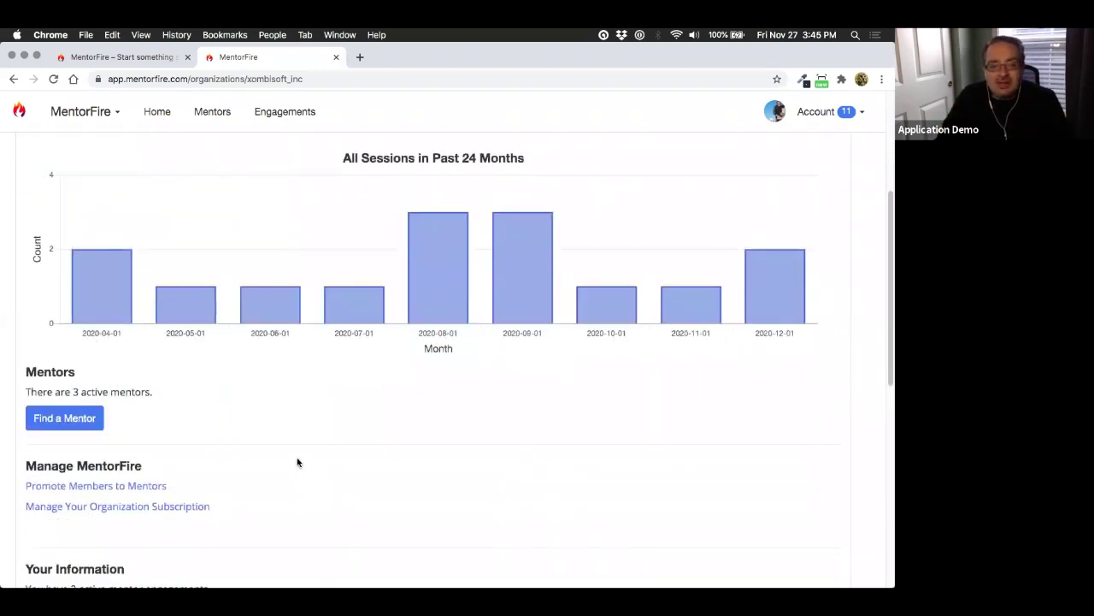
{"action": "scroll", "coordinate": [308, 483], "scroll_direction": "down", "scroll_amount": 1}
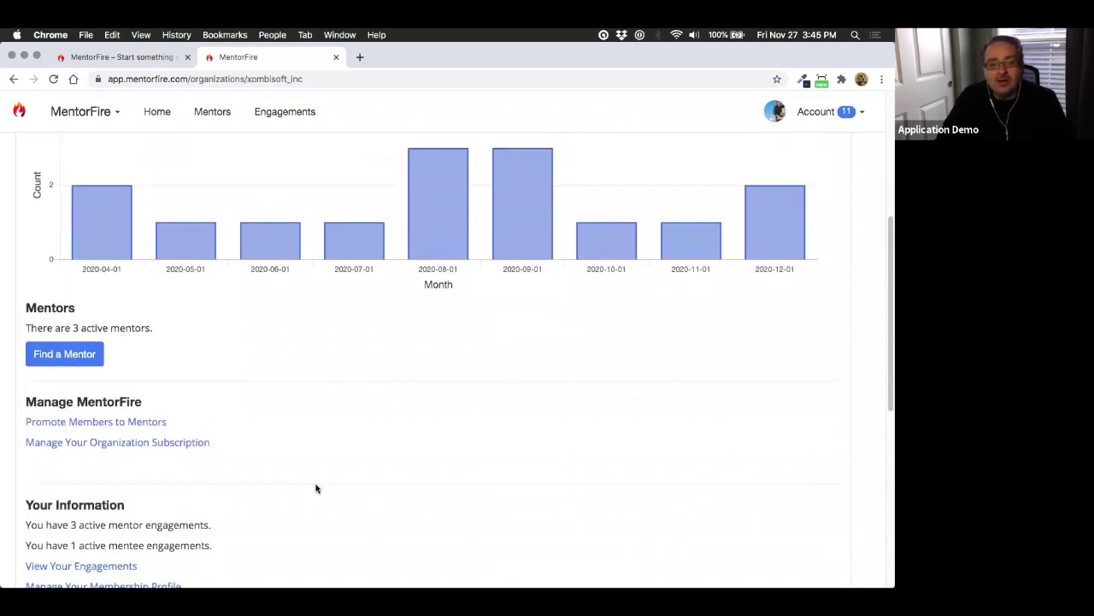
{"action": "scroll", "coordinate": [315, 489], "scroll_direction": "down", "scroll_amount": 1}
{"action": "scroll", "coordinate": [316, 485], "scroll_direction": "down", "scroll_amount": 1}
{"action": "scroll", "coordinate": [316, 489], "scroll_direction": "down", "scroll_amount": 1}
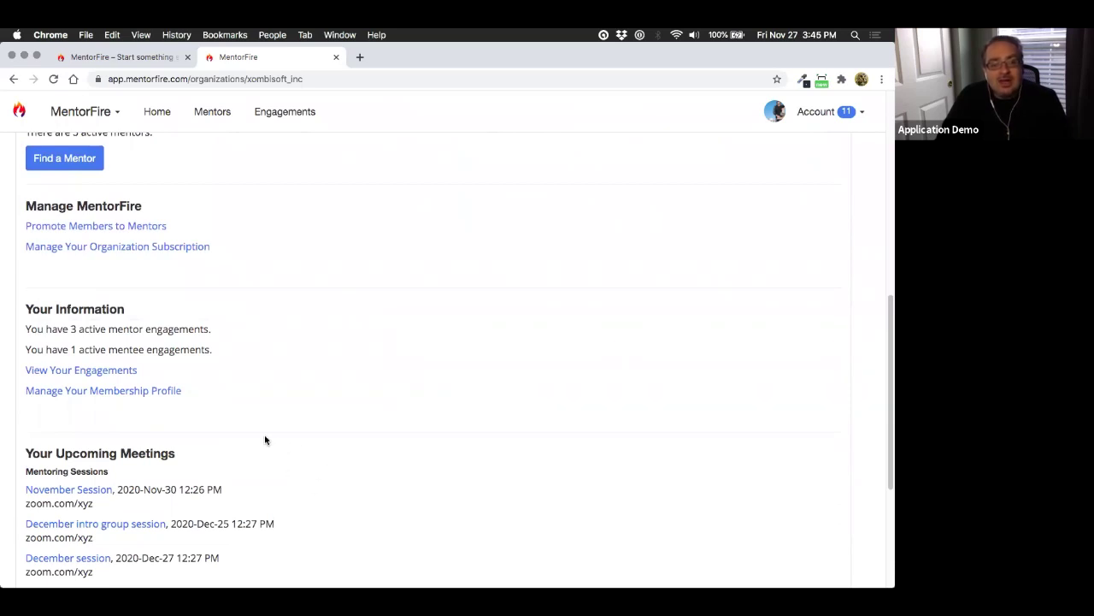
{"action": "scroll", "coordinate": [245, 417], "scroll_direction": "down", "scroll_amount": 2}
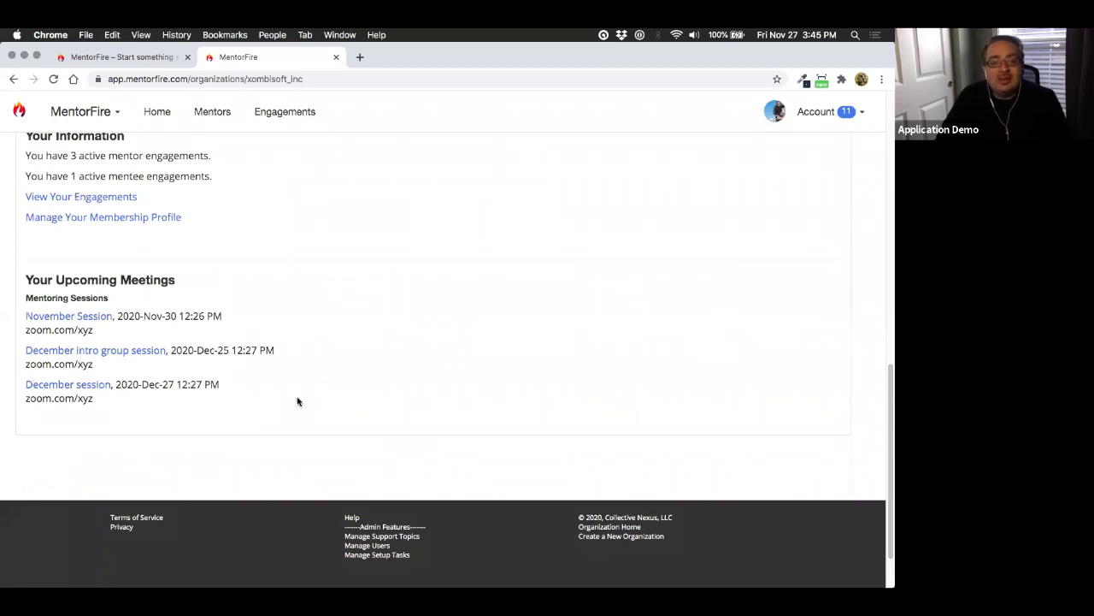
{"action": "scroll", "coordinate": [296, 396], "scroll_direction": "up", "scroll_amount": 1}
{"action": "scroll", "coordinate": [298, 401], "scroll_direction": "up", "scroll_amount": 10}
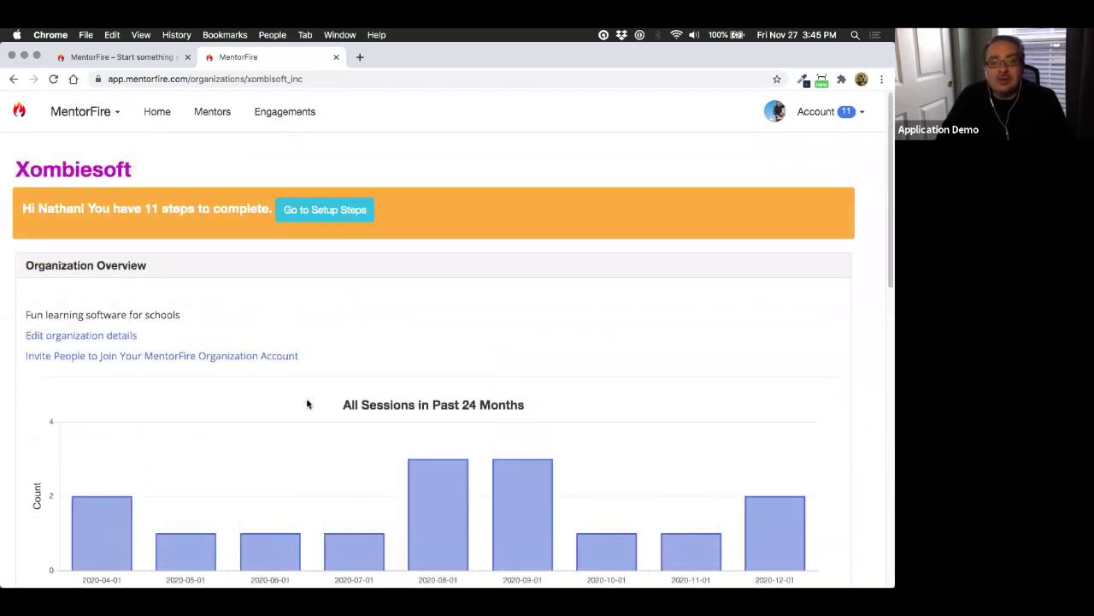
{"action": "left_click", "coordinate": [212, 117]}
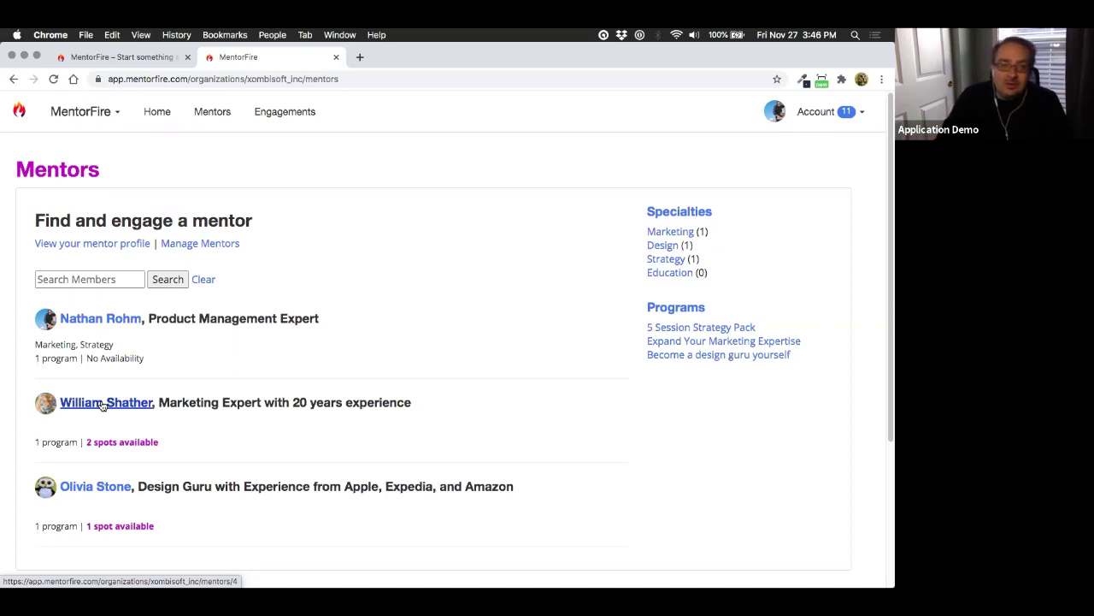
{"action": "left_click", "coordinate": [102, 403]}
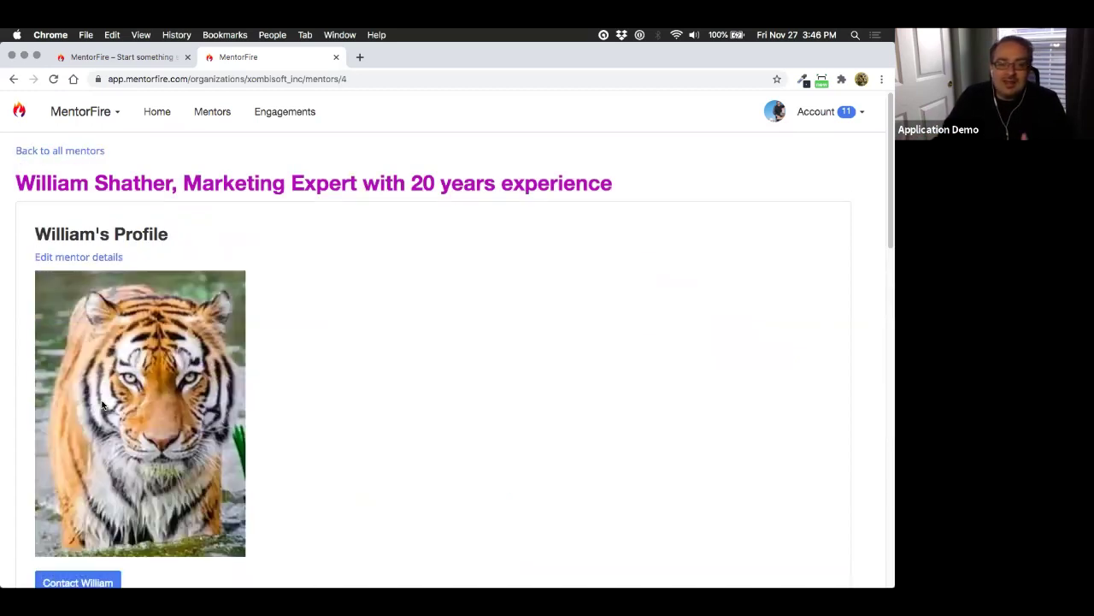
{"action": "scroll", "coordinate": [139, 401], "scroll_direction": "down", "scroll_amount": 5}
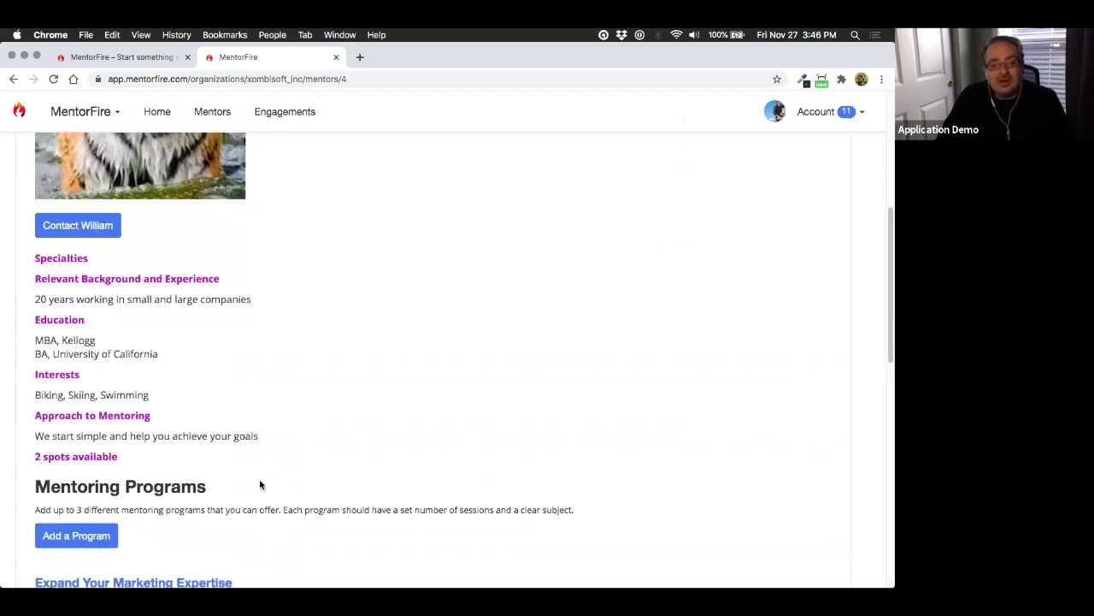
{"action": "scroll", "coordinate": [261, 485], "scroll_direction": "down", "scroll_amount": 3}
{"action": "scroll", "coordinate": [262, 481], "scroll_direction": "up", "scroll_amount": 1}
{"action": "scroll", "coordinate": [268, 484], "scroll_direction": "up", "scroll_amount": 10}
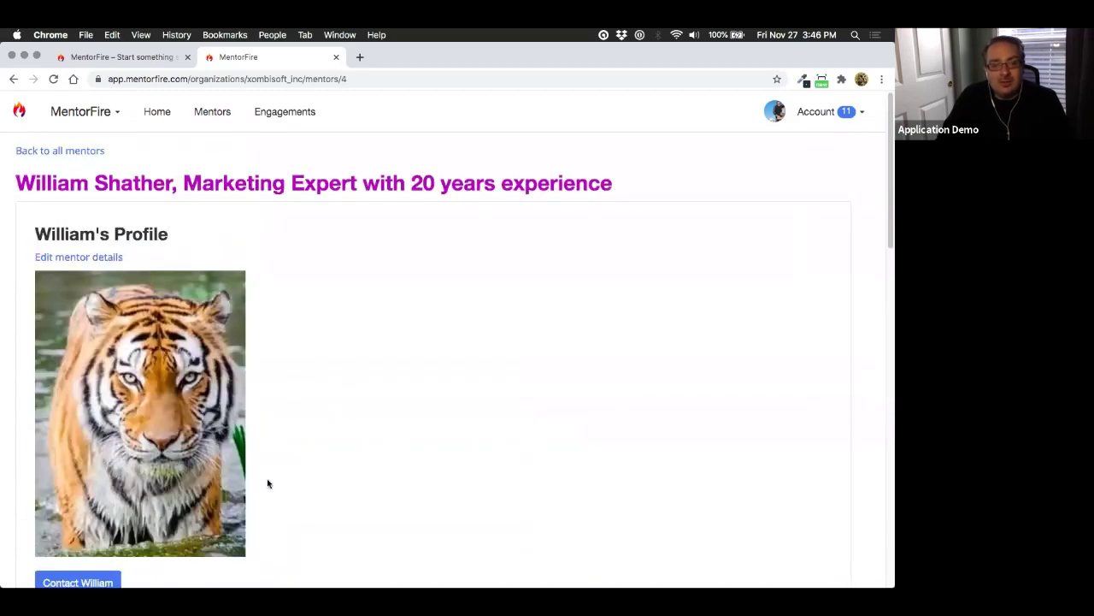
{"action": "scroll", "coordinate": [289, 502], "scroll_direction": "down", "scroll_amount": 5}
{"action": "scroll", "coordinate": [288, 497], "scroll_direction": "down", "scroll_amount": 1}
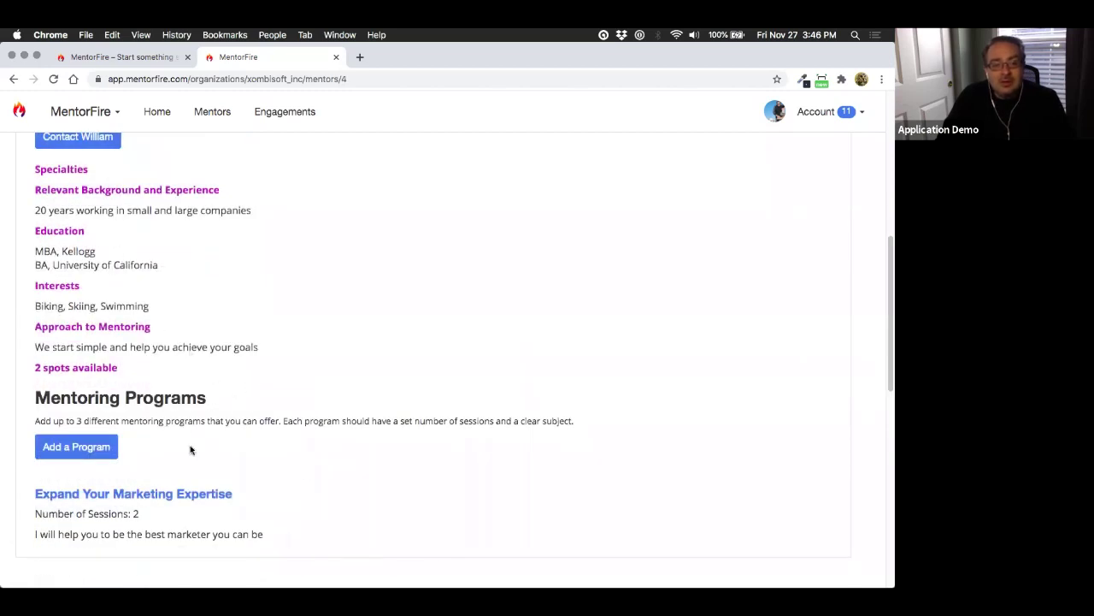
{"action": "scroll", "coordinate": [201, 474], "scroll_direction": "down", "scroll_amount": 1}
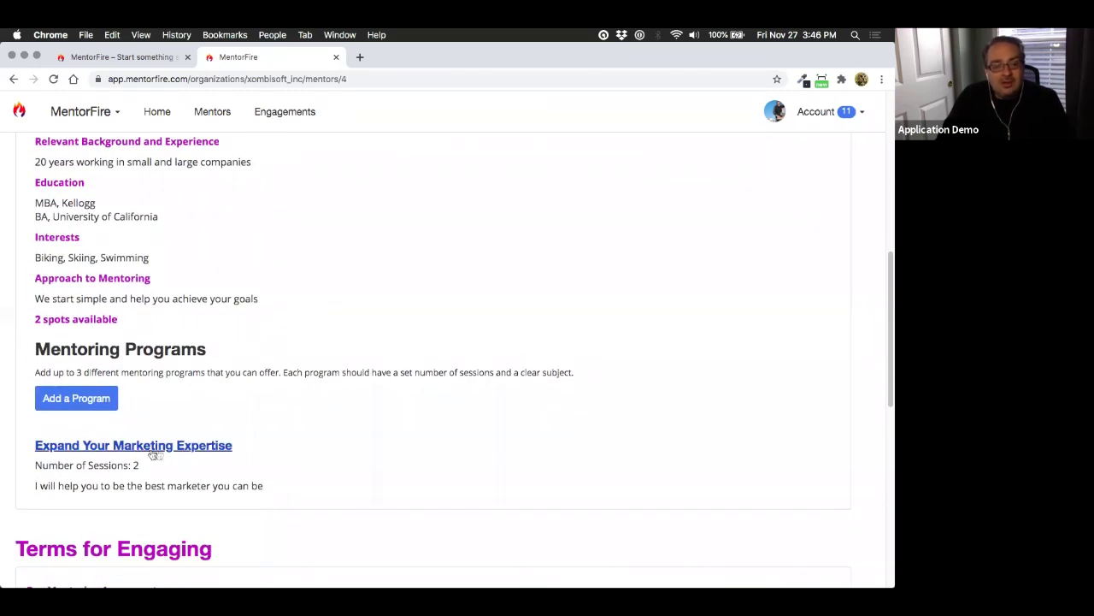
{"action": "scroll", "coordinate": [155, 481], "scroll_direction": "down", "scroll_amount": 1}
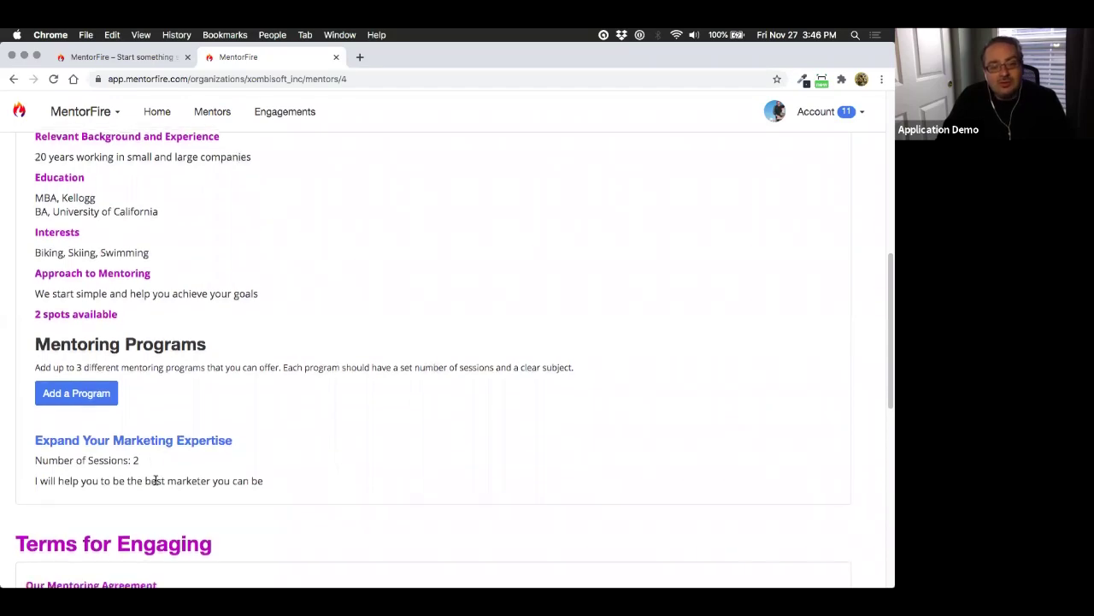
{"action": "scroll", "coordinate": [287, 500], "scroll_direction": "down", "scroll_amount": 1}
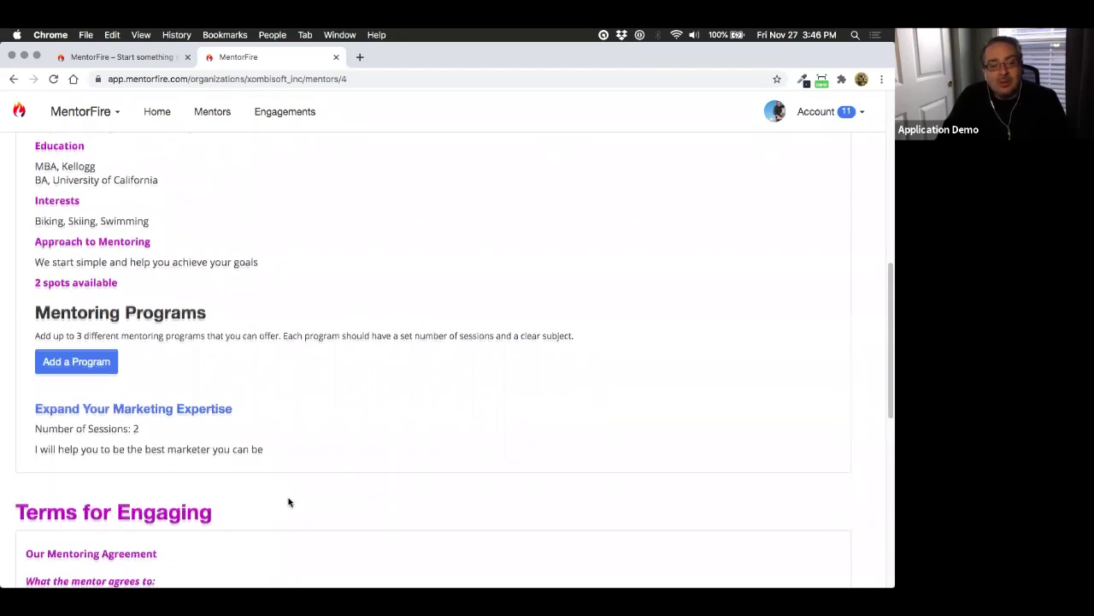
{"action": "scroll", "coordinate": [288, 503], "scroll_direction": "down", "scroll_amount": 3}
{"action": "scroll", "coordinate": [36, 369], "scroll_direction": "down", "scroll_amount": 1}
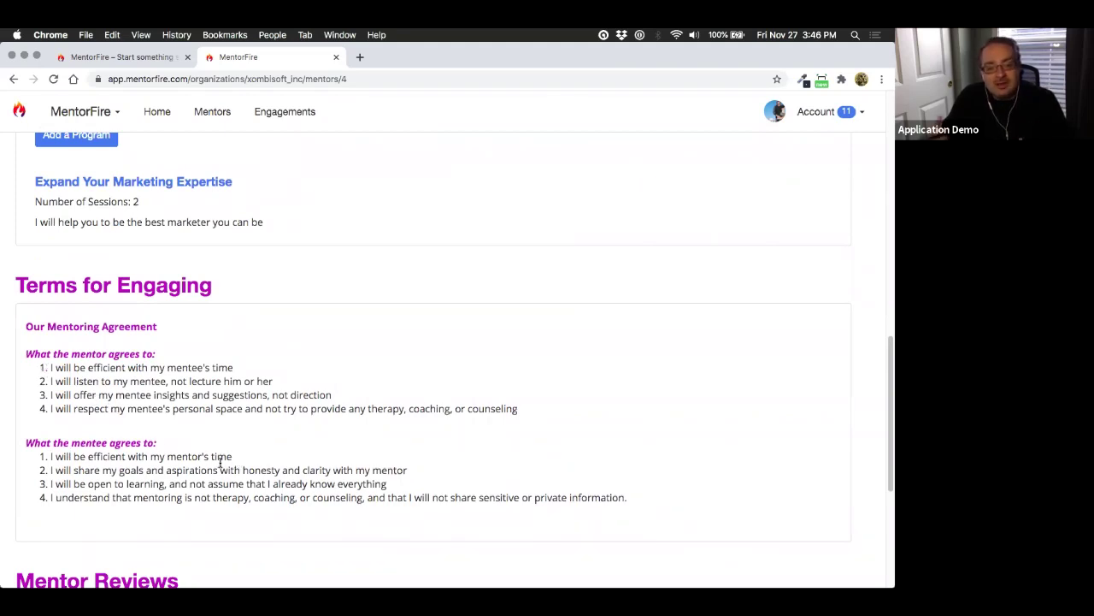
{"action": "scroll", "coordinate": [208, 491], "scroll_direction": "down", "scroll_amount": 1}
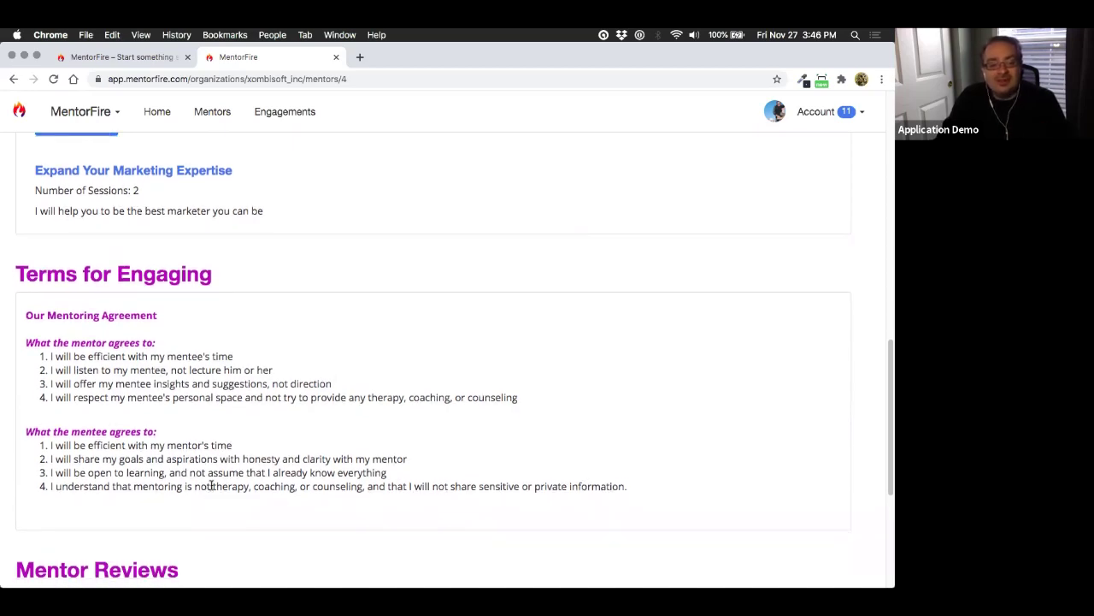
{"action": "scroll", "coordinate": [207, 485], "scroll_direction": "down", "scroll_amount": 2}
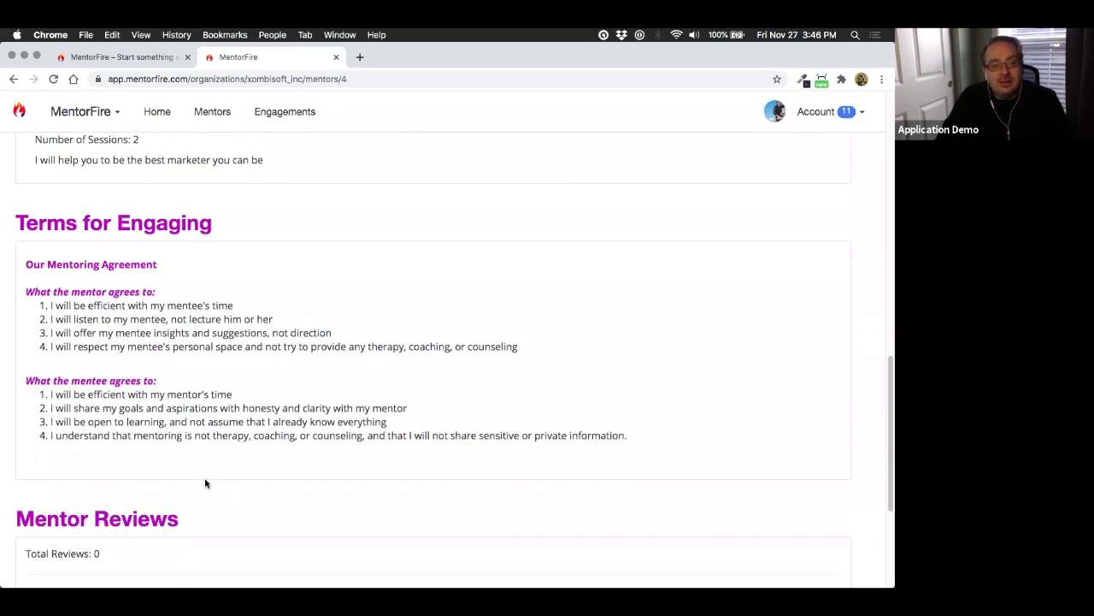
{"action": "scroll", "coordinate": [206, 482], "scroll_direction": "up", "scroll_amount": 5}
{"action": "scroll", "coordinate": [213, 479], "scroll_direction": "up", "scroll_amount": 4}
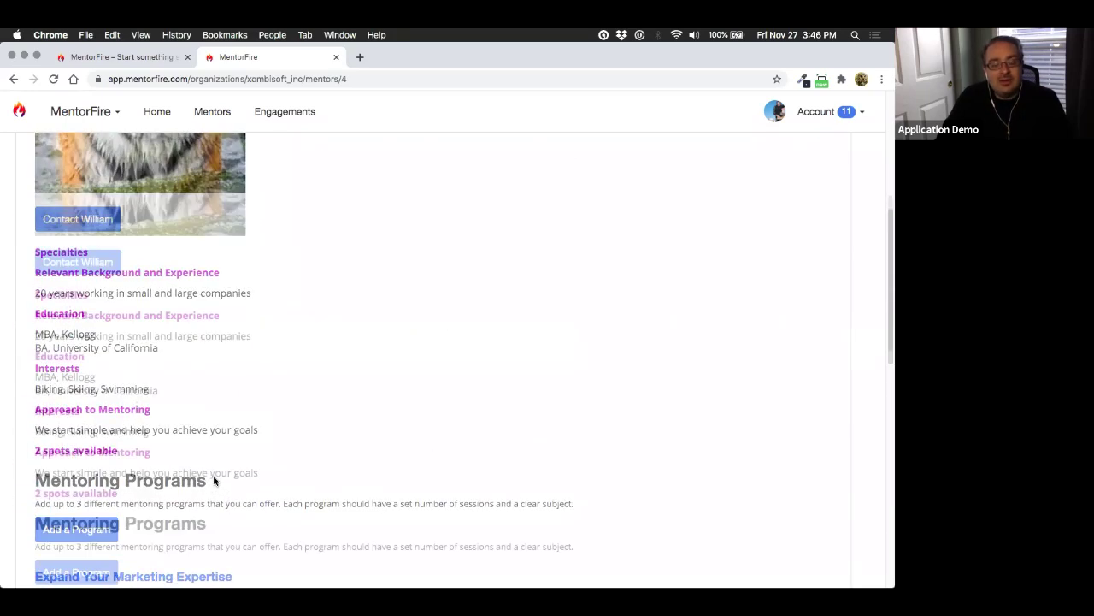
{"action": "scroll", "coordinate": [214, 482], "scroll_direction": "up", "scroll_amount": 5}
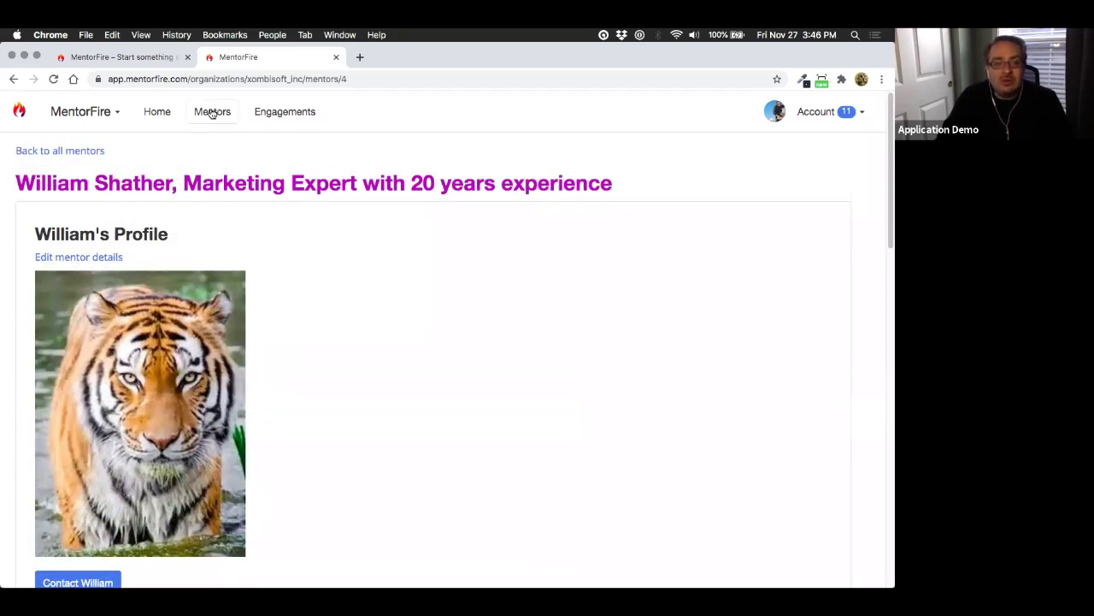
{"action": "left_click", "coordinate": [212, 112]}
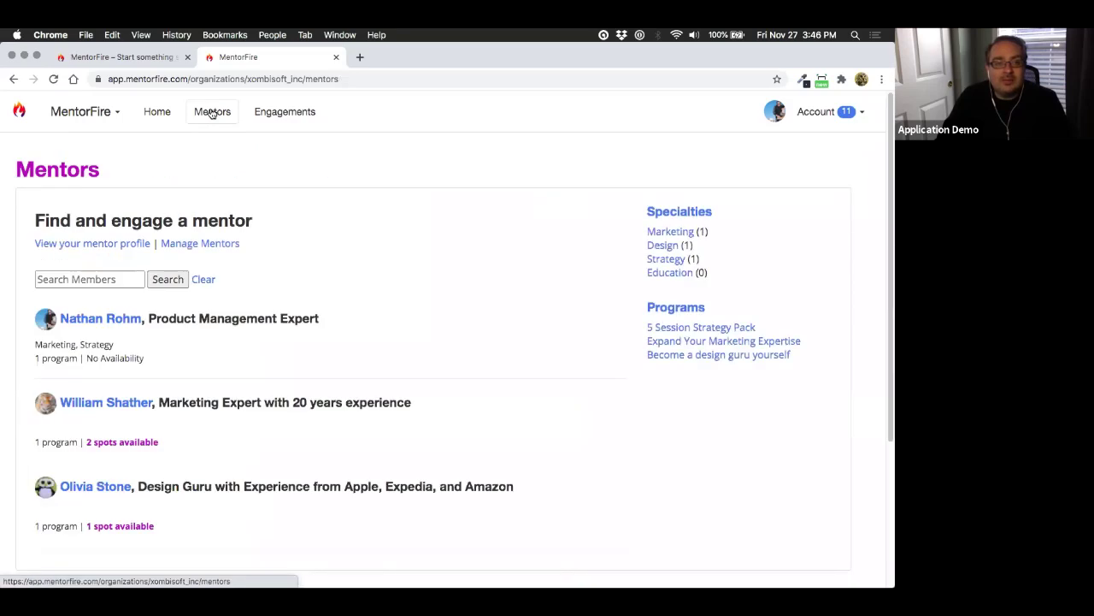
{"action": "left_click", "coordinate": [94, 322]}
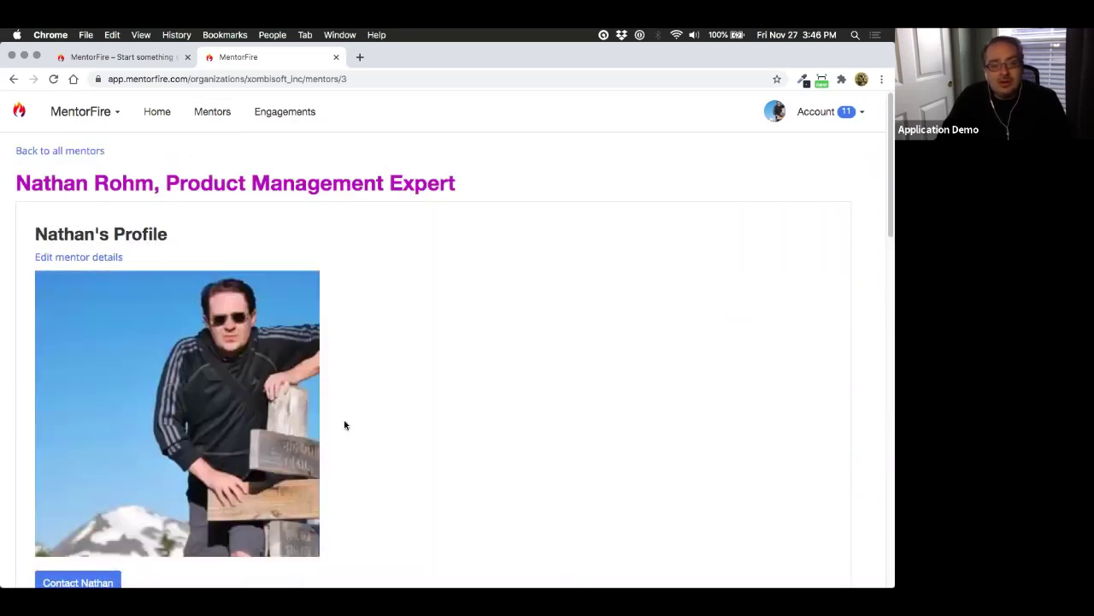
{"action": "scroll", "coordinate": [345, 425], "scroll_direction": "down", "scroll_amount": 3}
{"action": "scroll", "coordinate": [339, 430], "scroll_direction": "down", "scroll_amount": 1}
{"action": "scroll", "coordinate": [151, 439], "scroll_direction": "down", "scroll_amount": 2}
{"action": "scroll", "coordinate": [62, 446], "scroll_direction": "down", "scroll_amount": 2}
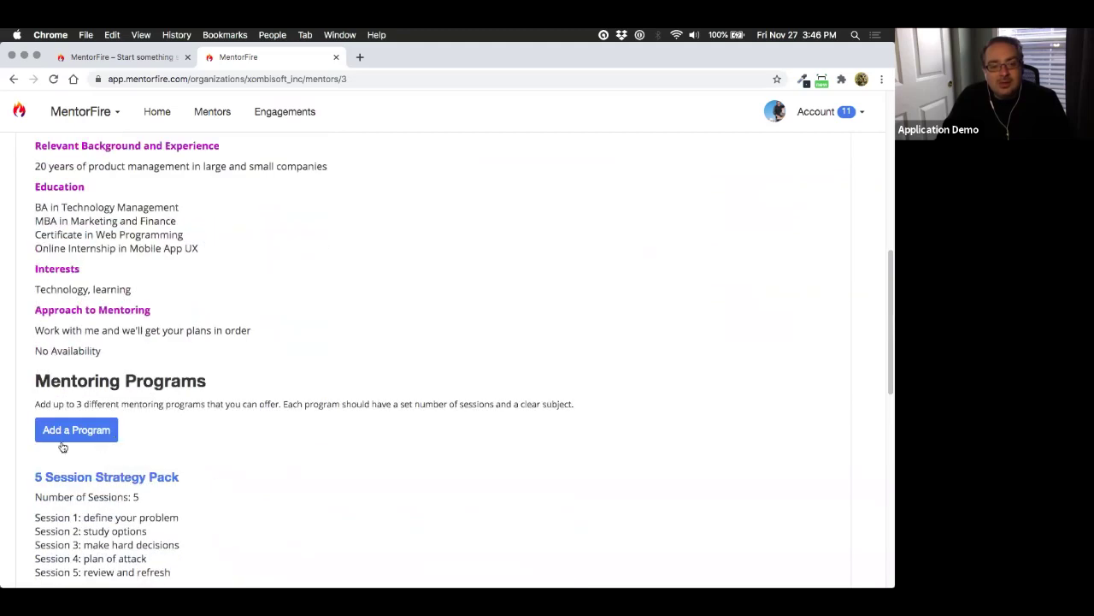
{"action": "scroll", "coordinate": [101, 379], "scroll_direction": "down", "scroll_amount": 3}
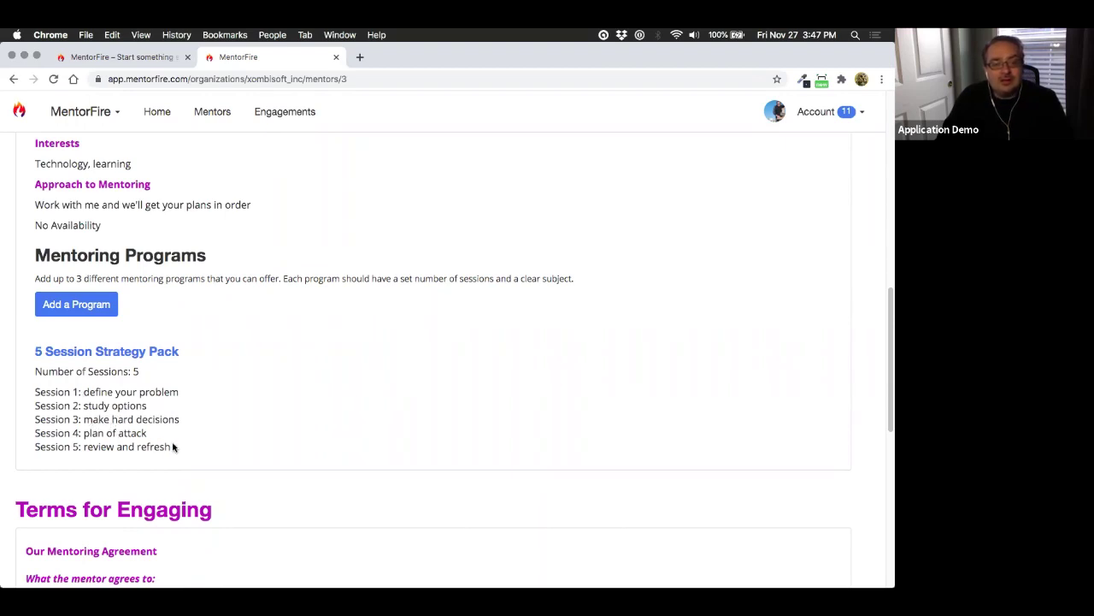
Go to the Mentor Activities engagements list and open 'nathan and olivia 2 sessions'.
{"action": "left_click", "coordinate": [274, 121]}
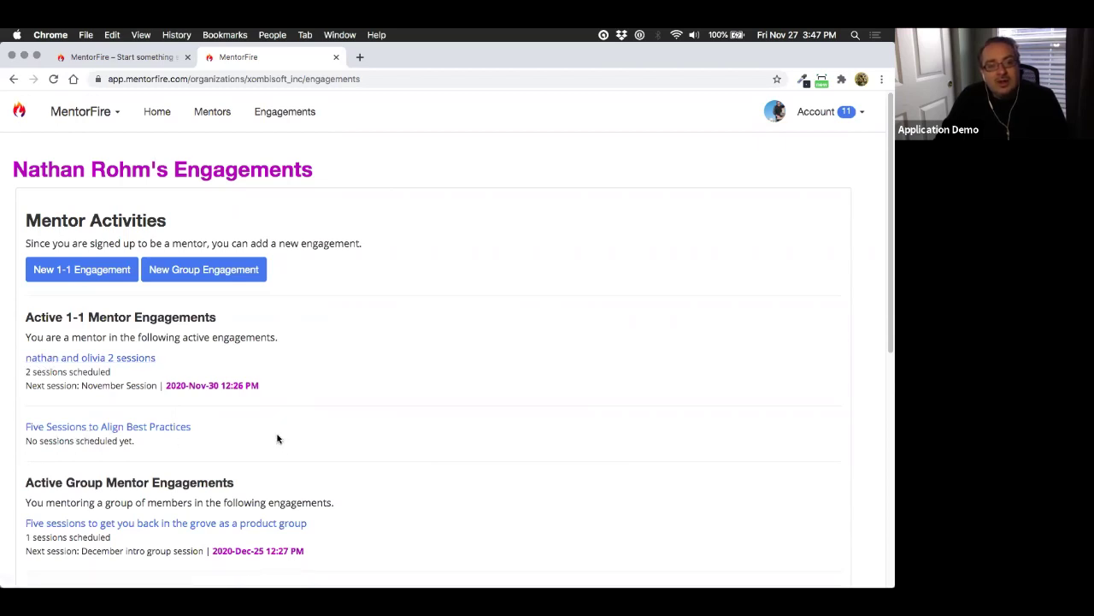
{"action": "scroll", "coordinate": [278, 439], "scroll_direction": "down", "scroll_amount": 1}
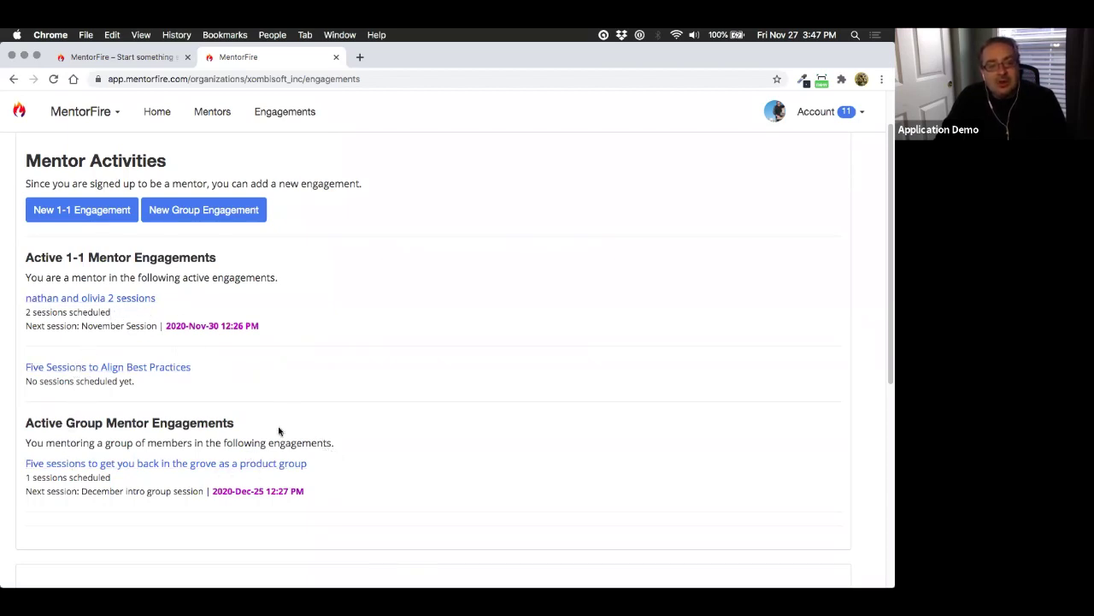
{"action": "left_click", "coordinate": [85, 299]}
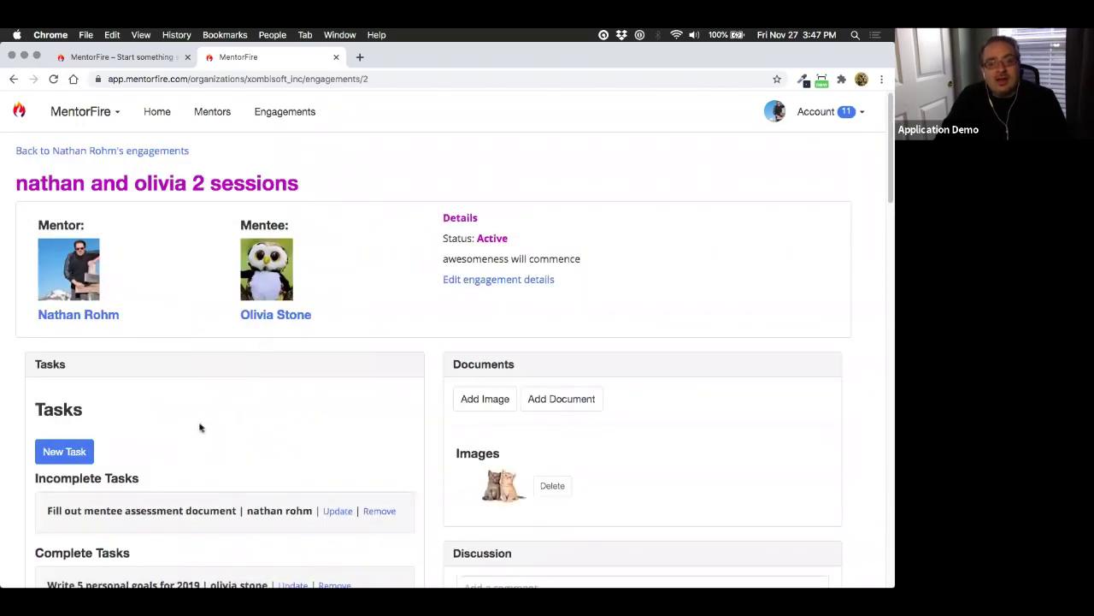
Scroll down to the engagement's Tasks section and start a New Task.
{"action": "scroll", "coordinate": [196, 428], "scroll_direction": "down", "scroll_amount": 2}
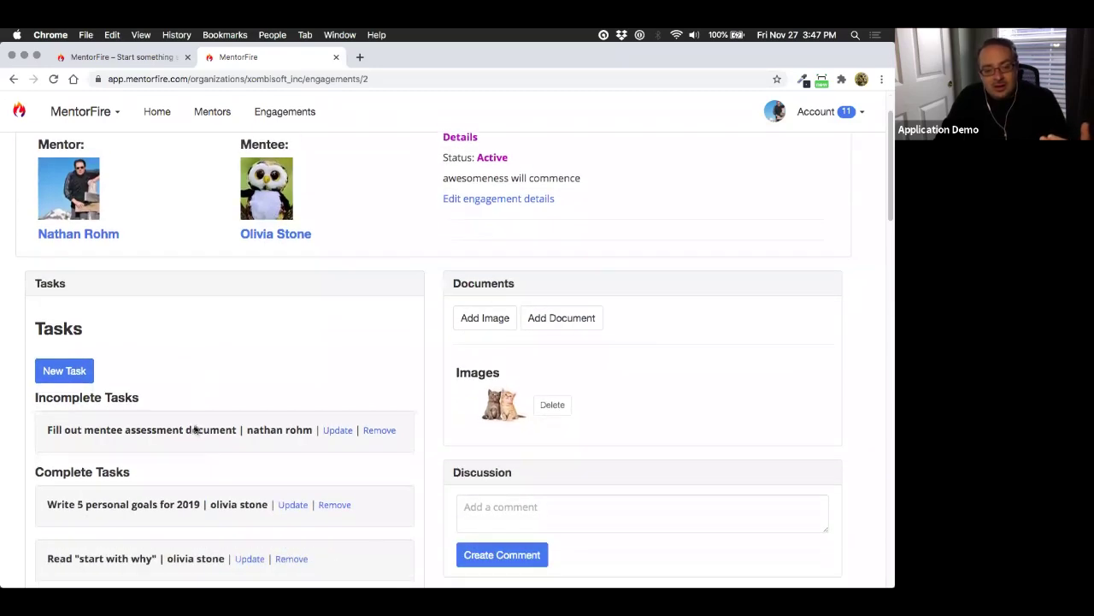
{"action": "scroll", "coordinate": [194, 476], "scroll_direction": "down", "scroll_amount": 1}
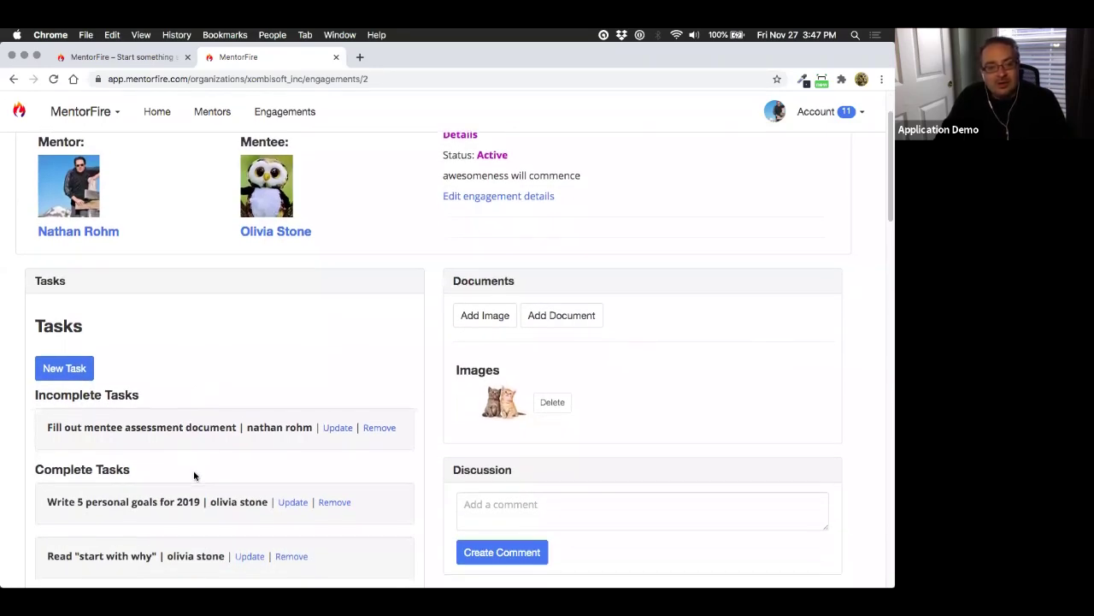
{"action": "scroll", "coordinate": [195, 475], "scroll_direction": "down", "scroll_amount": 1}
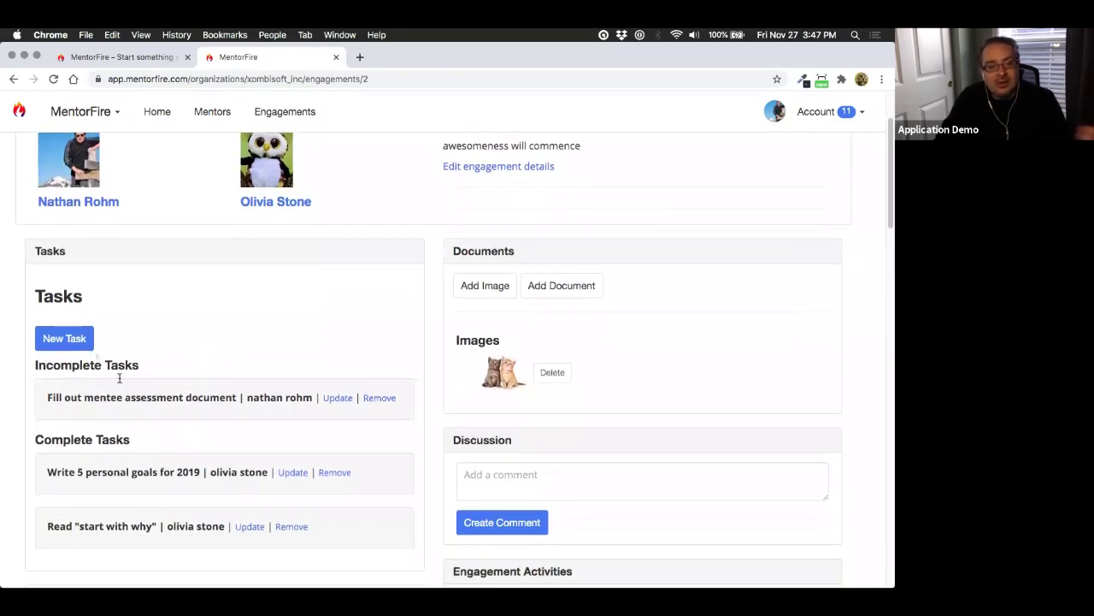
{"action": "left_click", "coordinate": [73, 340]}
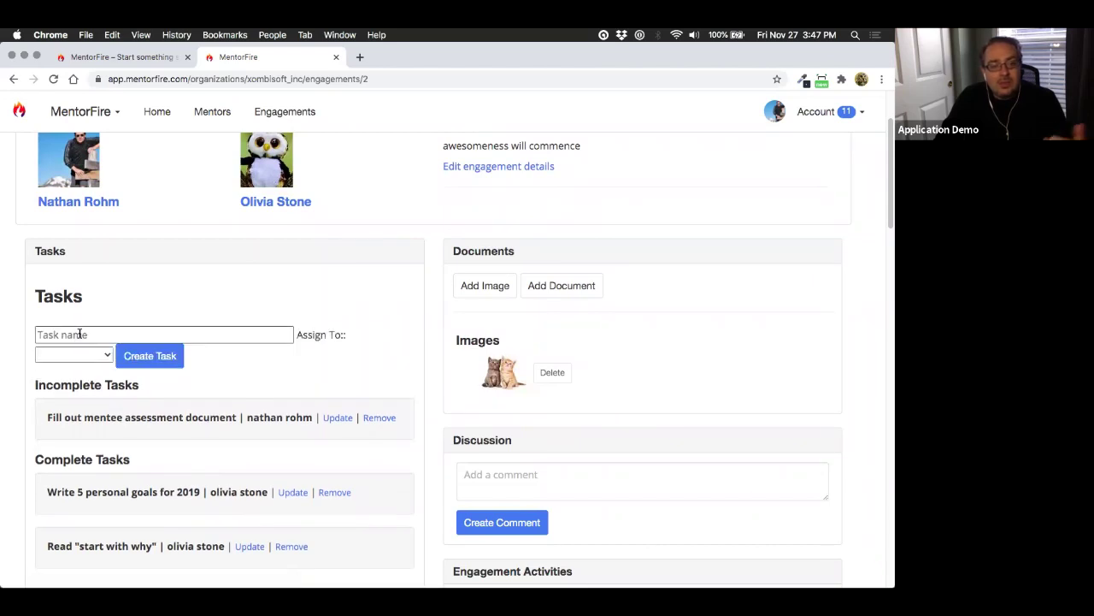
{"action": "left_click", "coordinate": [79, 334]}
{"action": "type", "text": "Learn"}
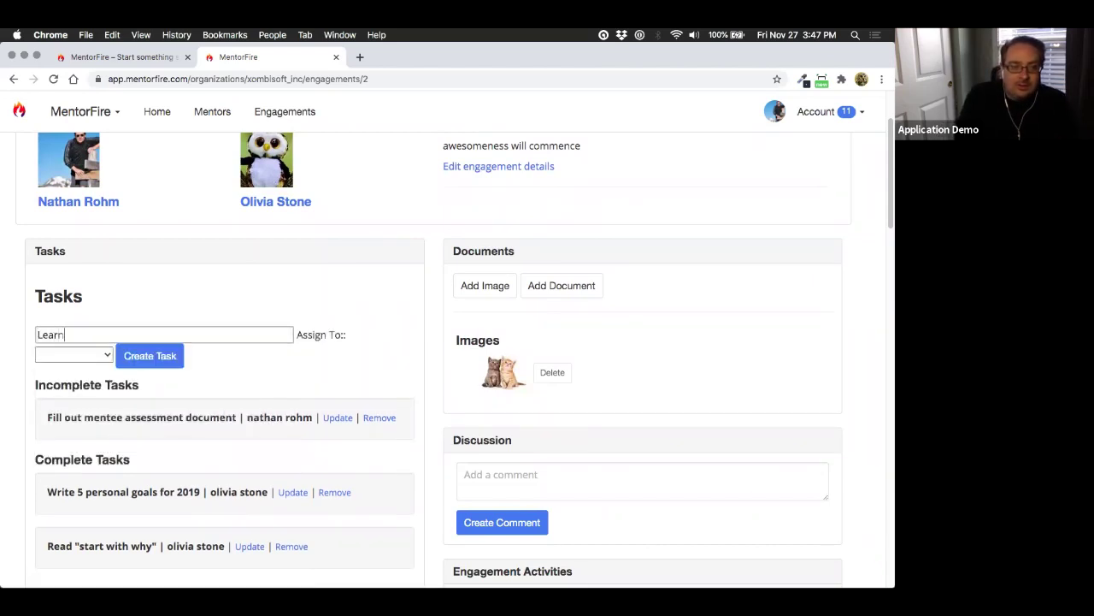
{"action": "type", "text": " about "}
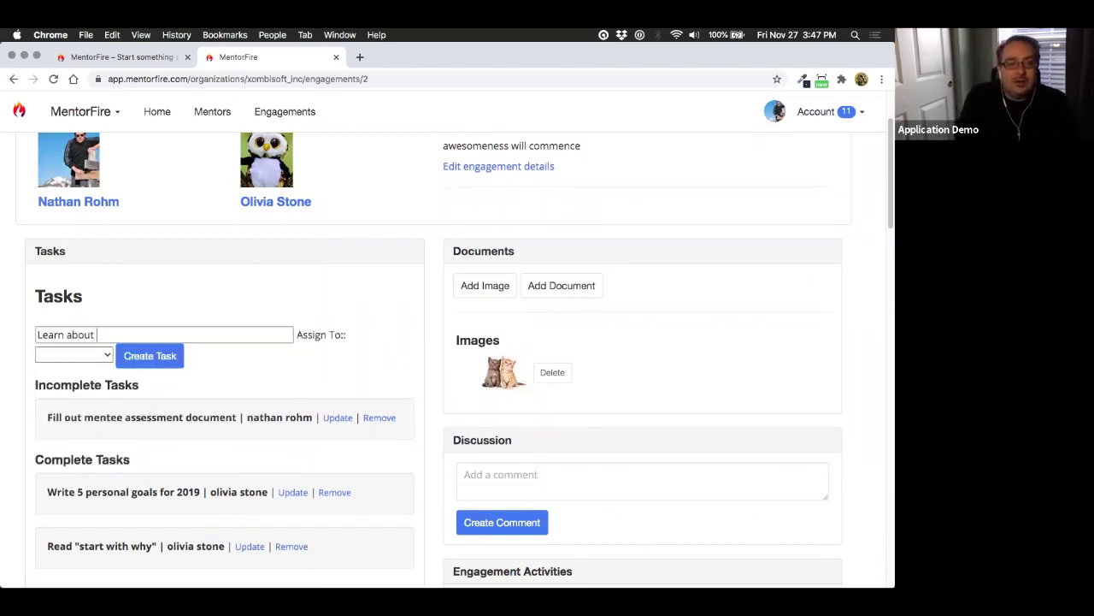
{"action": "type", "text": "your "}
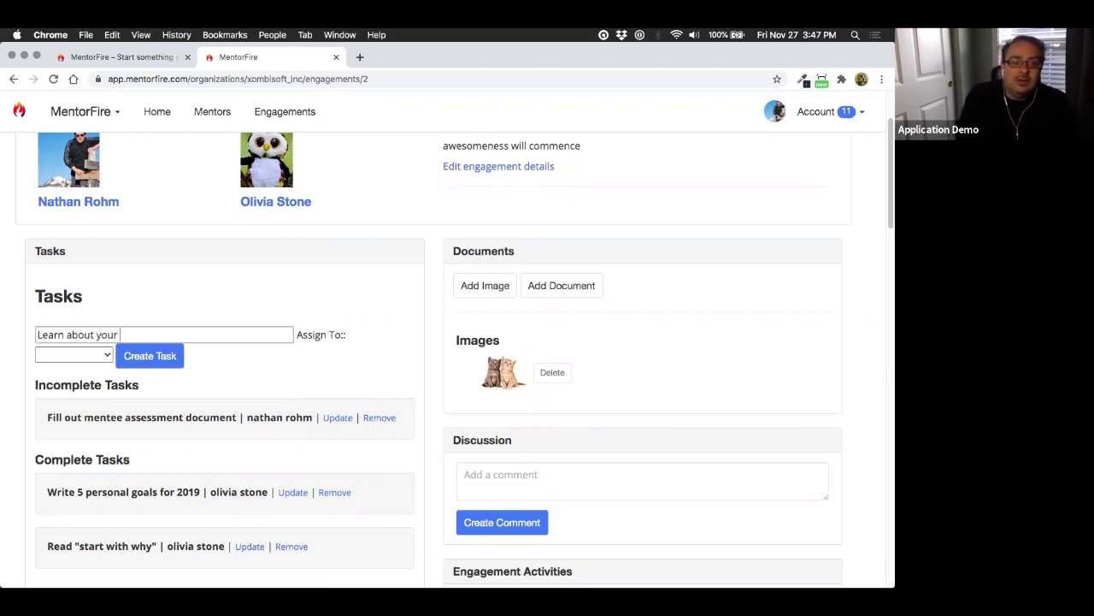
{"action": "type", "text": "mento"}
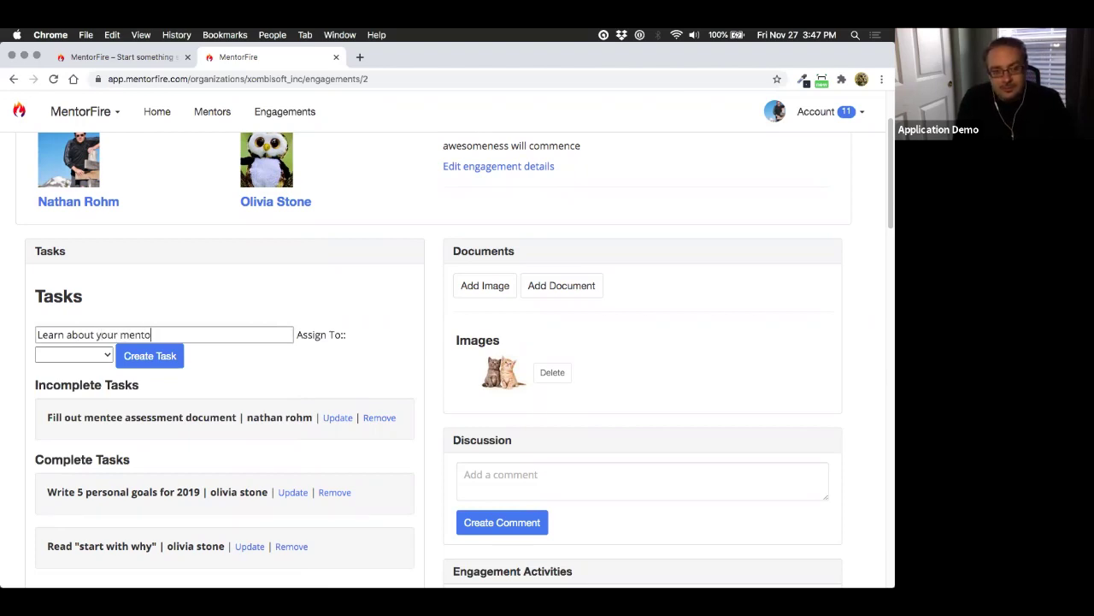
{"action": "type", "text": "r's skil"}
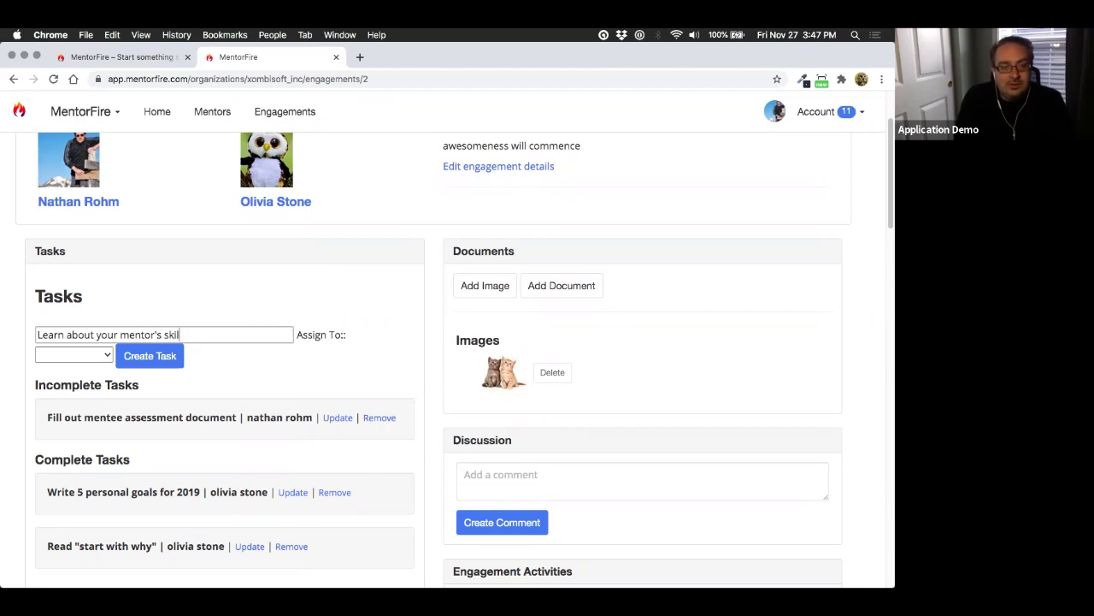
{"action": "type", "text": "ls you want to "}
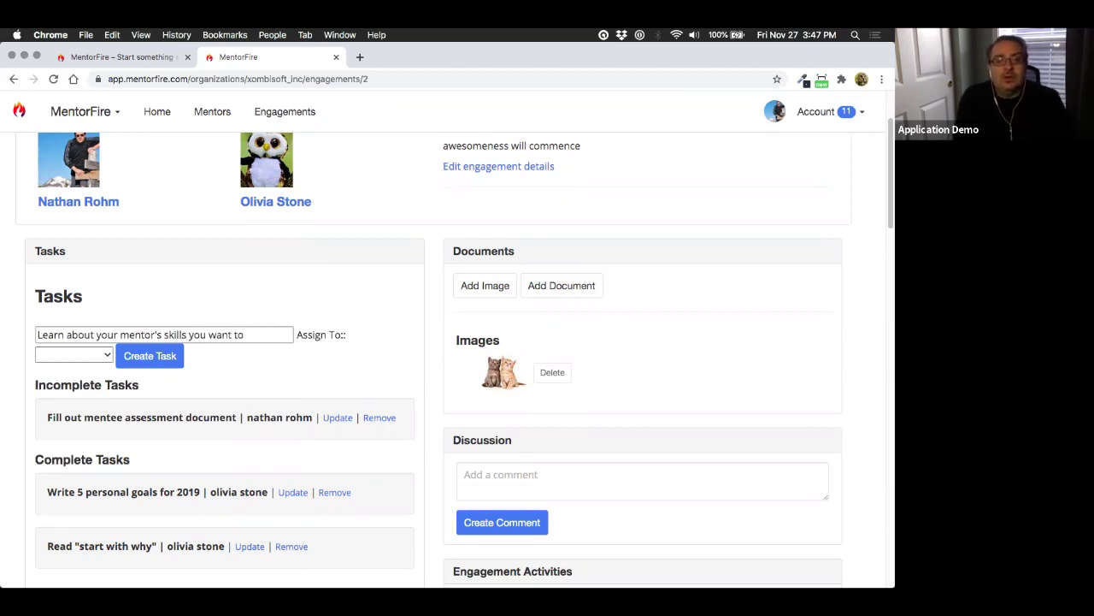
{"action": "type", "text": "discover"}
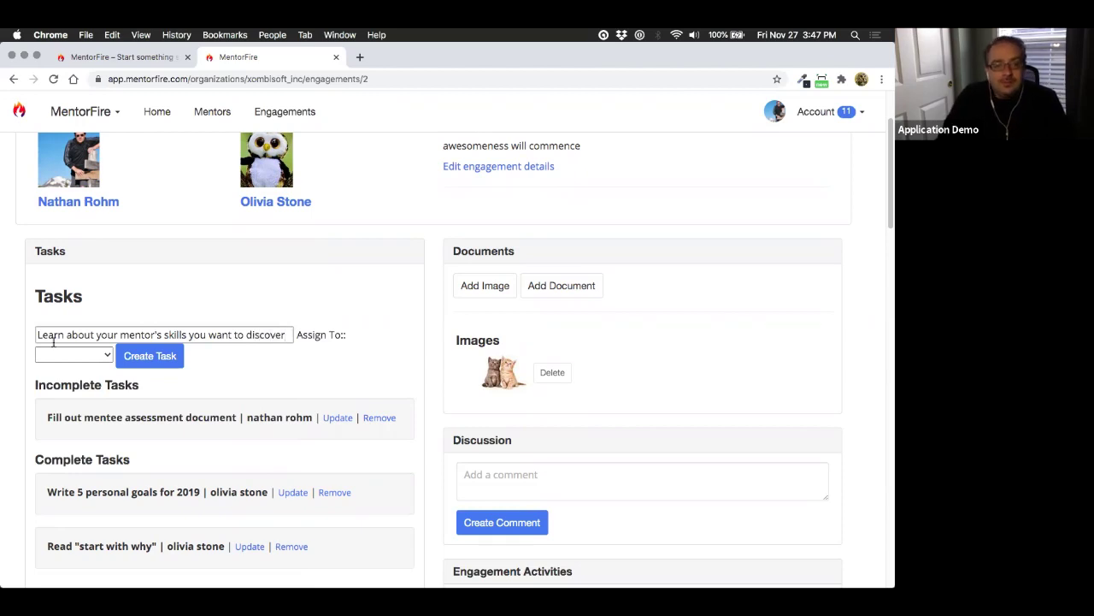
{"action": "left_click", "coordinate": [74, 354]}
{"action": "left_click", "coordinate": [146, 356]}
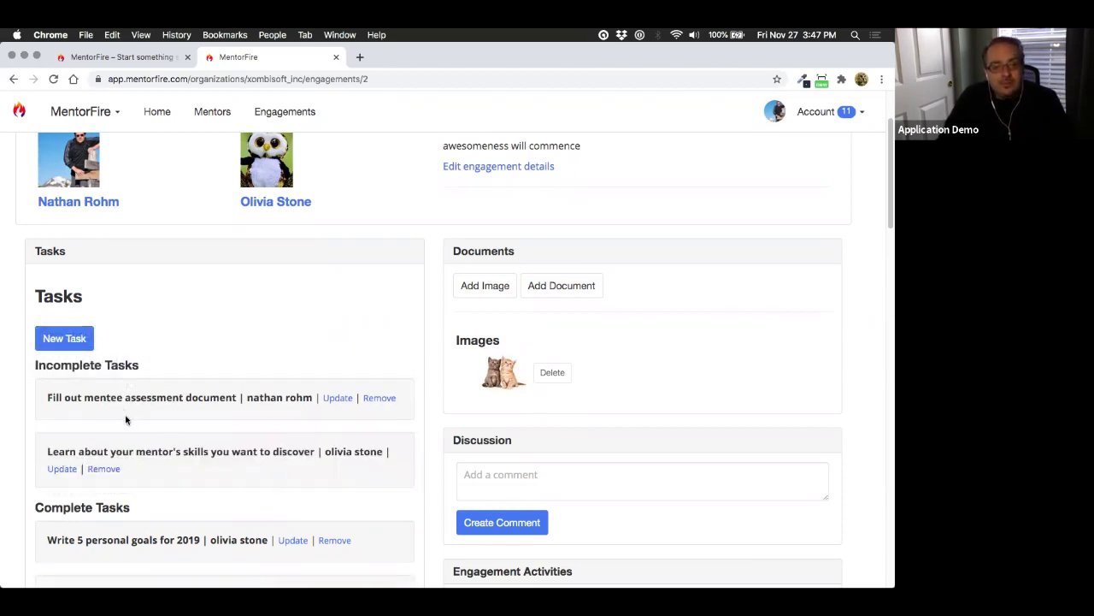
Scroll through the engagement's Meetings and Engagement Activities sections.
{"action": "scroll", "coordinate": [127, 413], "scroll_direction": "down", "scroll_amount": 1}
{"action": "scroll", "coordinate": [171, 417], "scroll_direction": "down", "scroll_amount": 2}
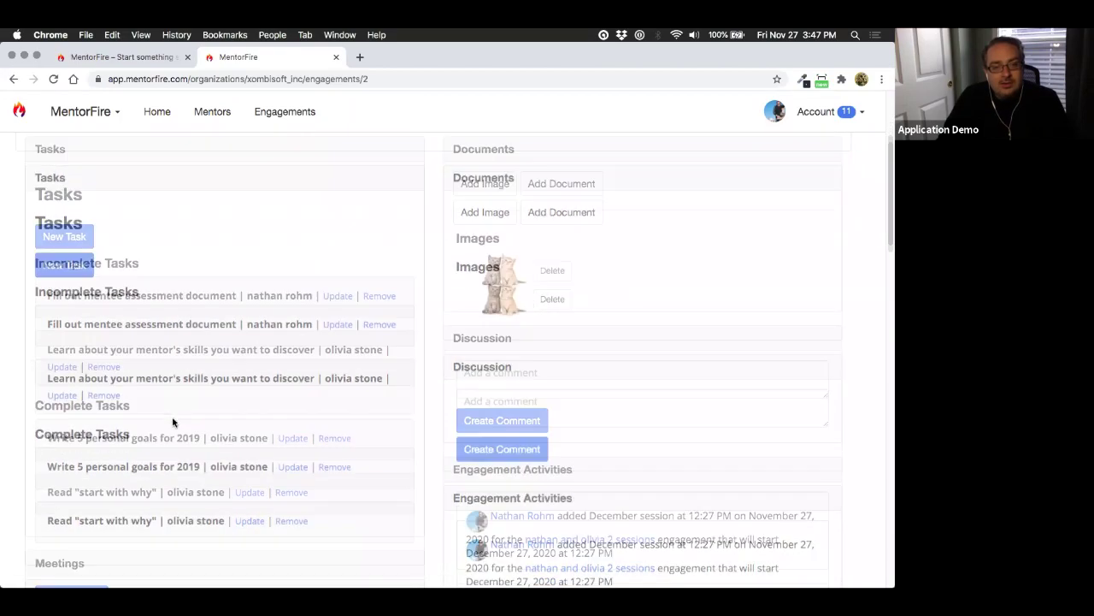
{"action": "scroll", "coordinate": [167, 428], "scroll_direction": "down", "scroll_amount": 3}
{"action": "scroll", "coordinate": [205, 406], "scroll_direction": "down", "scroll_amount": 1}
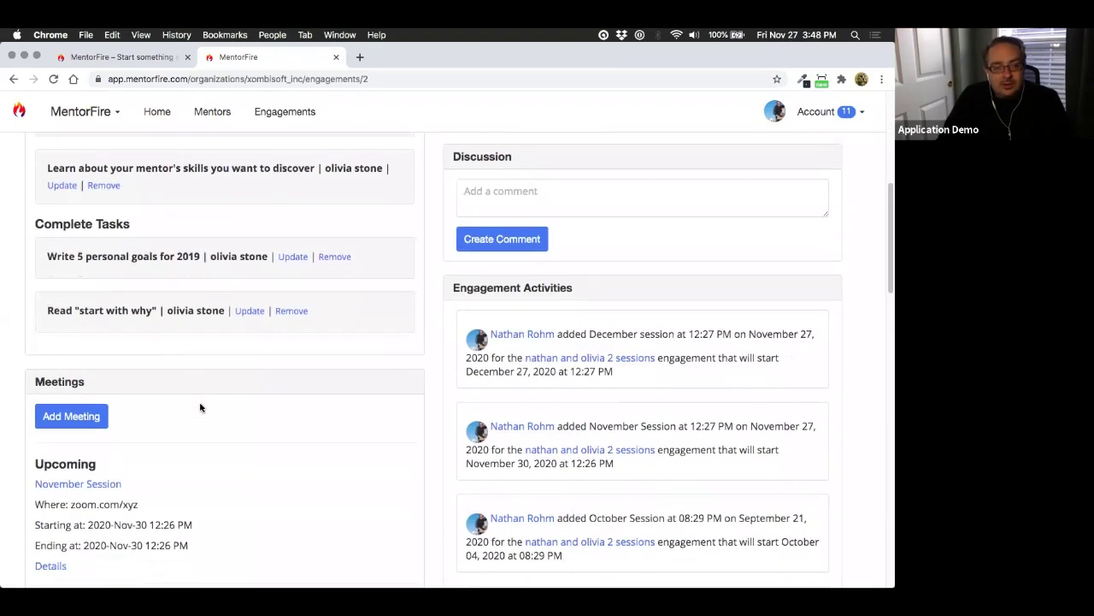
{"action": "scroll", "coordinate": [200, 406], "scroll_direction": "down", "scroll_amount": 2}
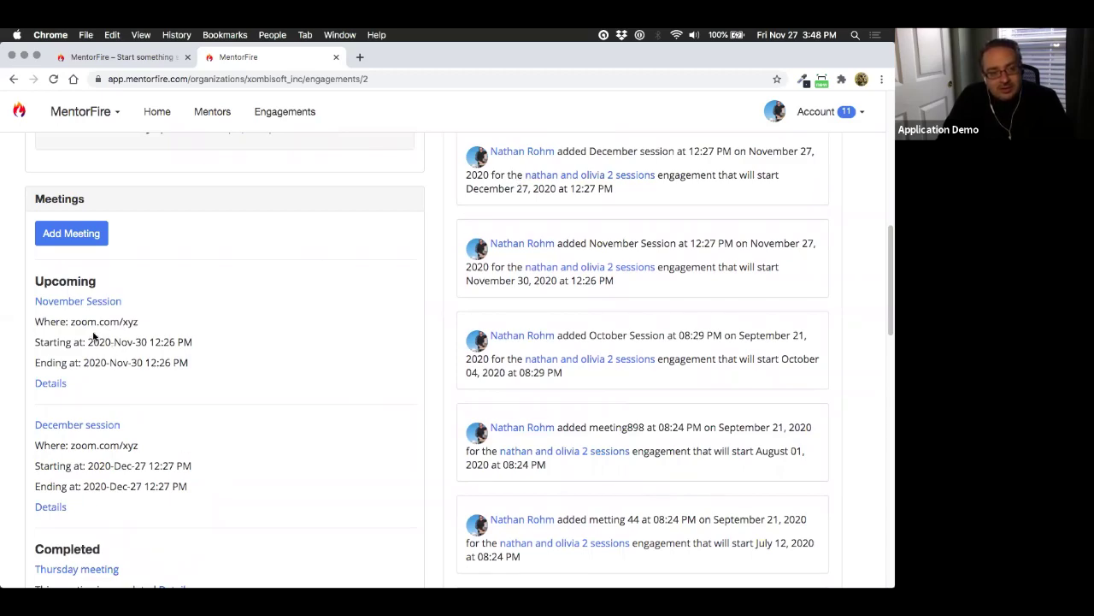
{"action": "scroll", "coordinate": [81, 358], "scroll_direction": "down", "scroll_amount": 1}
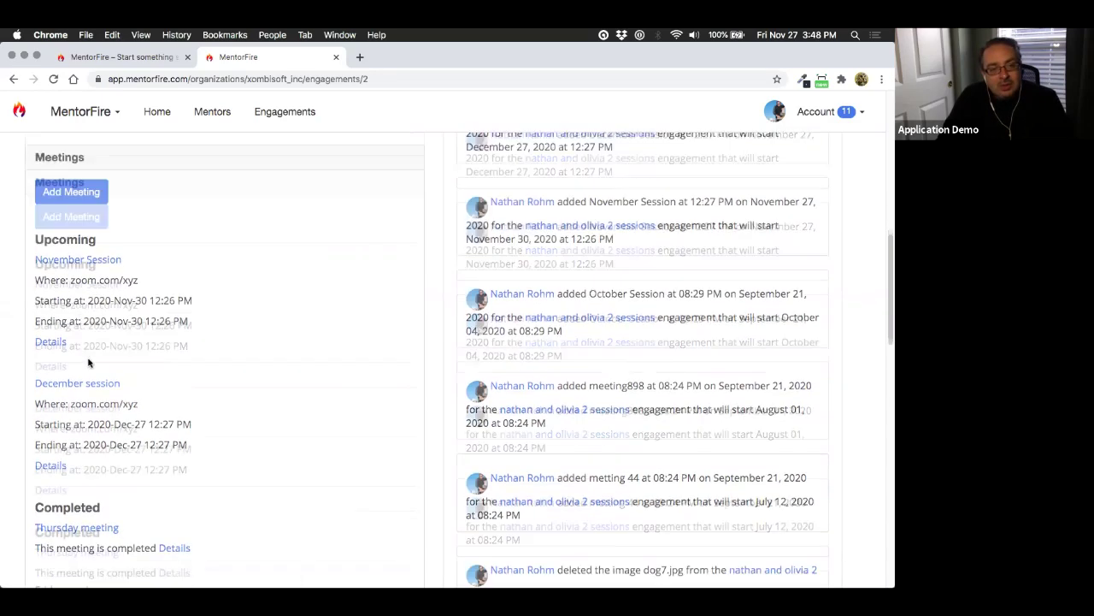
{"action": "scroll", "coordinate": [98, 377], "scroll_direction": "down", "scroll_amount": 1}
{"action": "scroll", "coordinate": [107, 399], "scroll_direction": "down", "scroll_amount": 1}
{"action": "scroll", "coordinate": [111, 403], "scroll_direction": "down", "scroll_amount": 2}
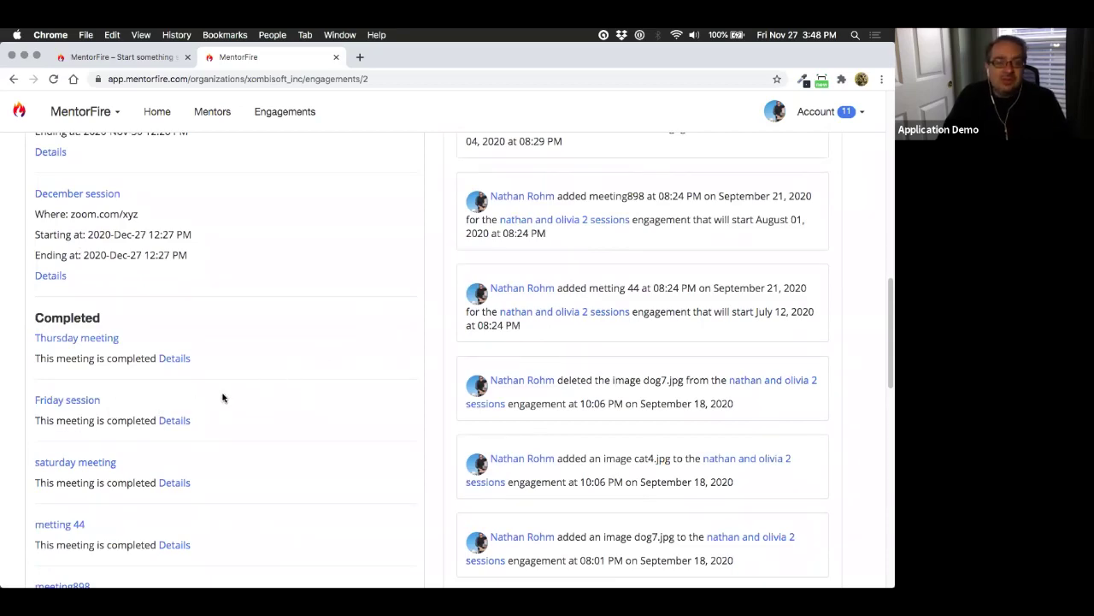
{"action": "scroll", "coordinate": [112, 487], "scroll_direction": "down", "scroll_amount": 1}
{"action": "scroll", "coordinate": [113, 493], "scroll_direction": "down", "scroll_amount": 2}
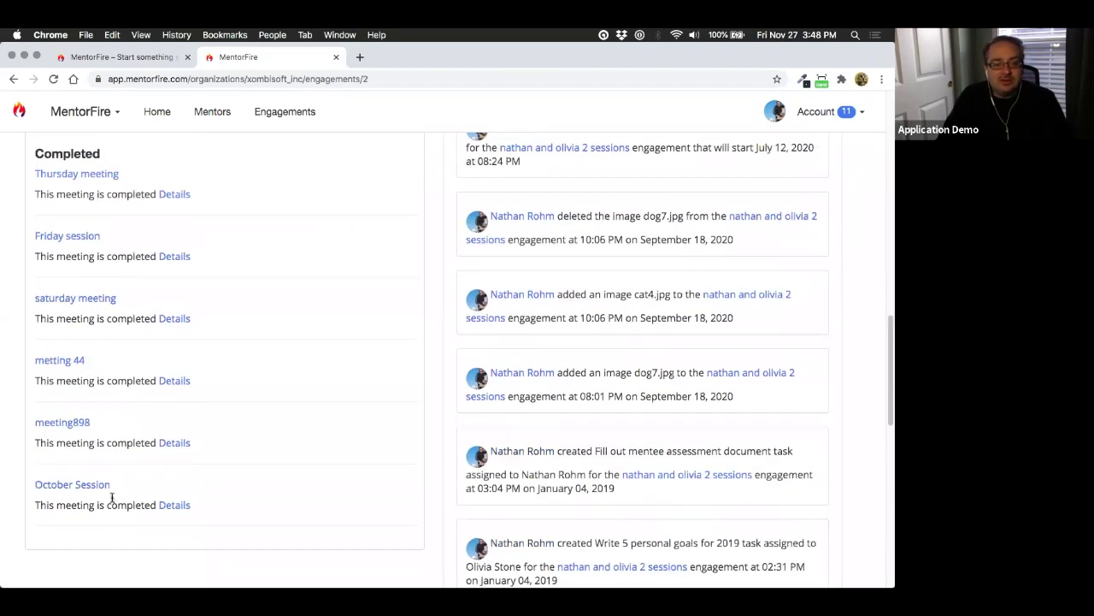
Scroll back to the top and return to the Mentors directory.
{"action": "scroll", "coordinate": [122, 488], "scroll_direction": "up", "scroll_amount": 3}
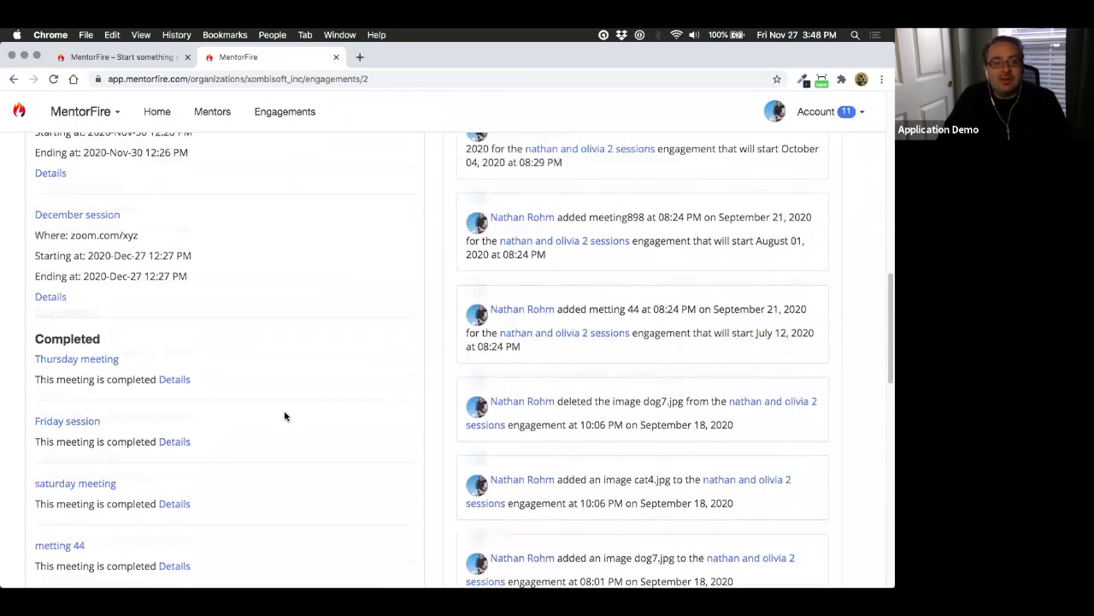
{"action": "scroll", "coordinate": [165, 403], "scroll_direction": "up", "scroll_amount": 3}
{"action": "scroll", "coordinate": [298, 342], "scroll_direction": "up", "scroll_amount": 3}
{"action": "scroll", "coordinate": [297, 335], "scroll_direction": "up", "scroll_amount": 4}
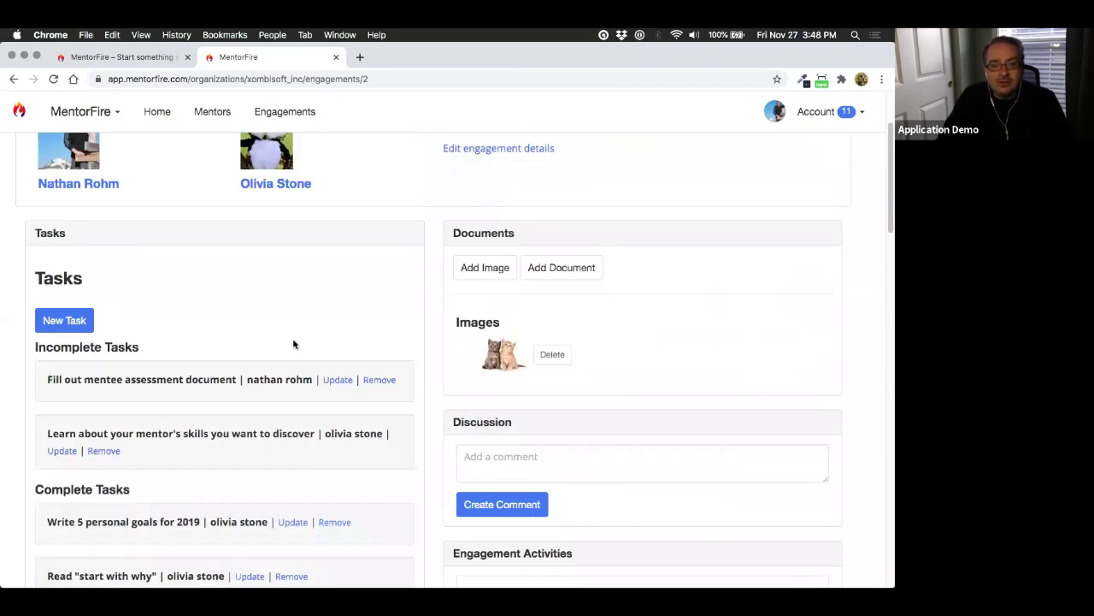
{"action": "scroll", "coordinate": [291, 343], "scroll_direction": "up", "scroll_amount": 2}
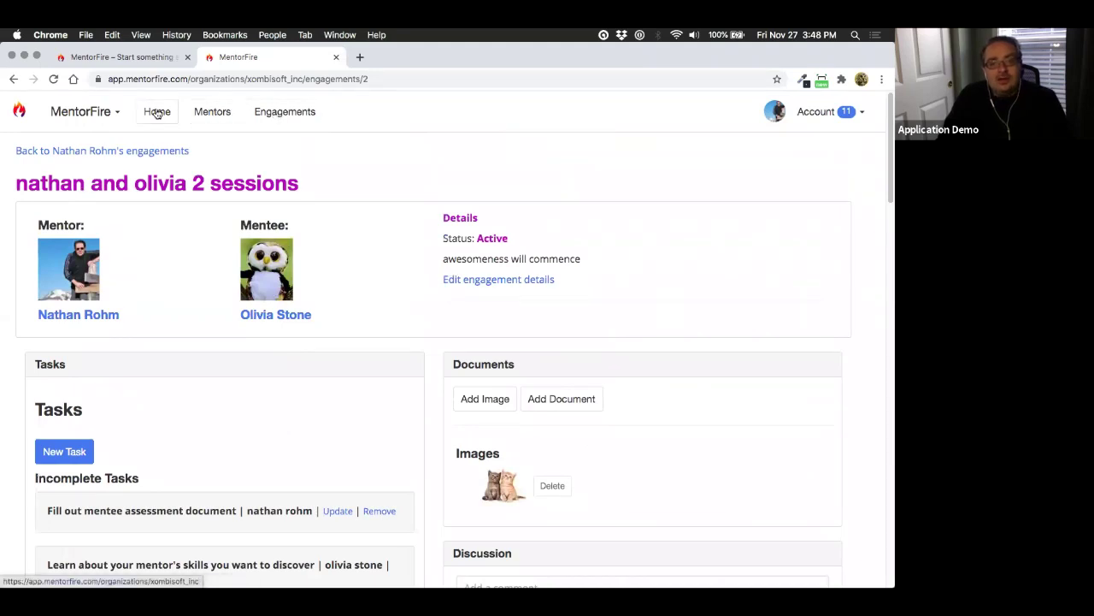
{"action": "left_click", "coordinate": [211, 112]}
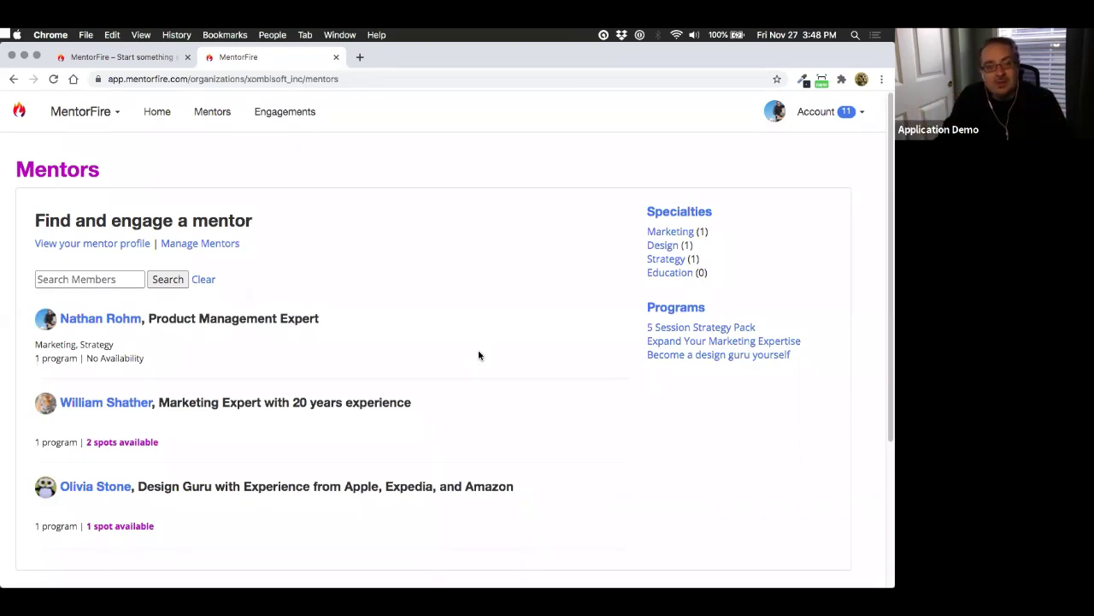
Open the organization's Members list through the Manage Mentors link.
{"action": "left_click", "coordinate": [213, 245]}
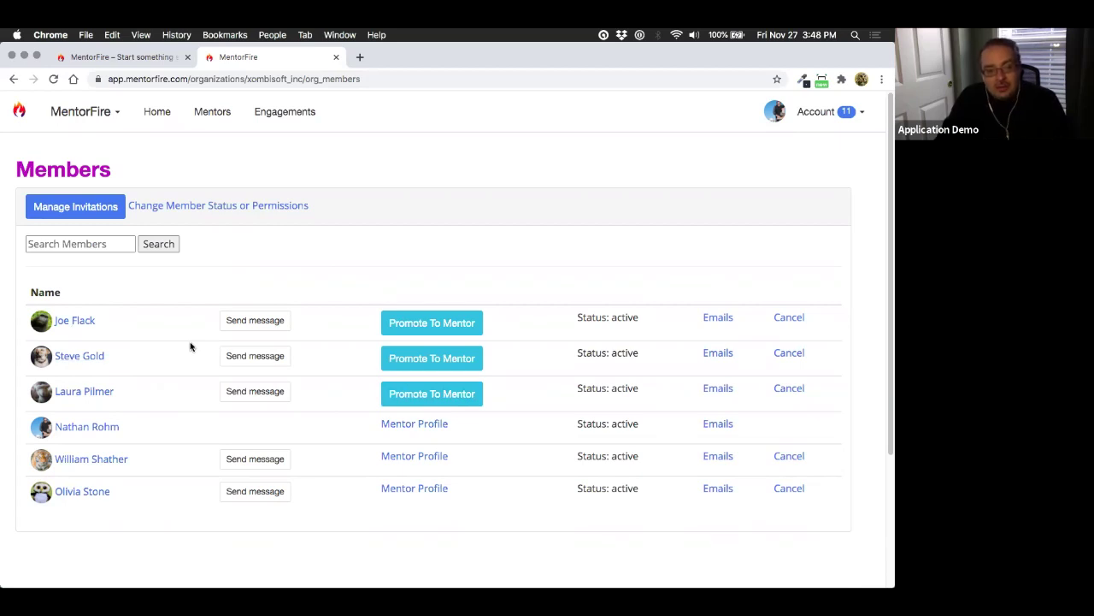
Return to the Mentors directory and open the All Programs list.
{"action": "left_click", "coordinate": [212, 114]}
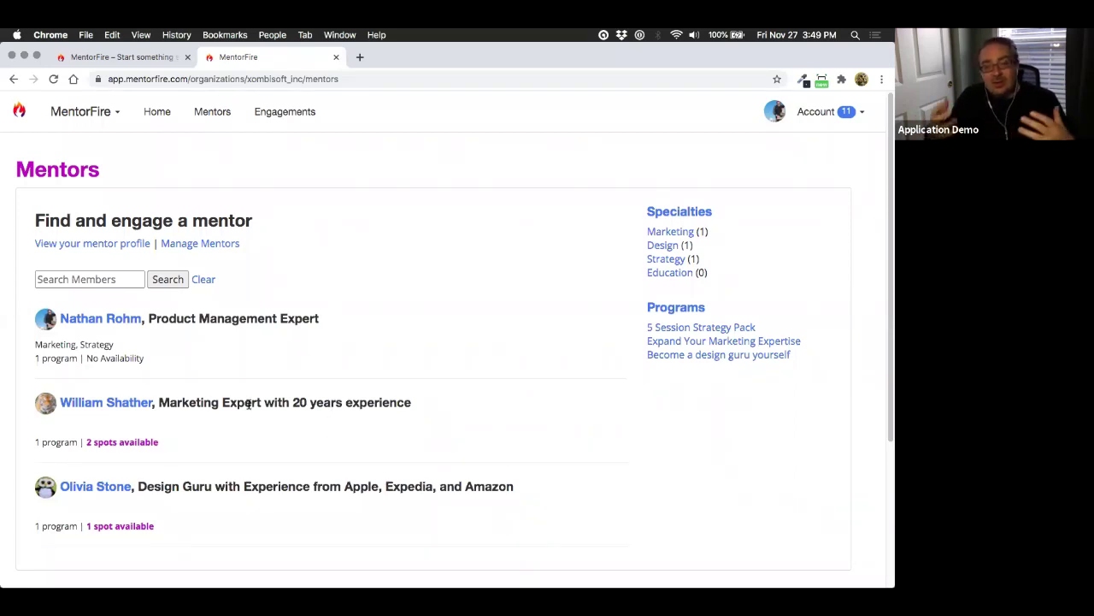
{"action": "left_click", "coordinate": [675, 307]}
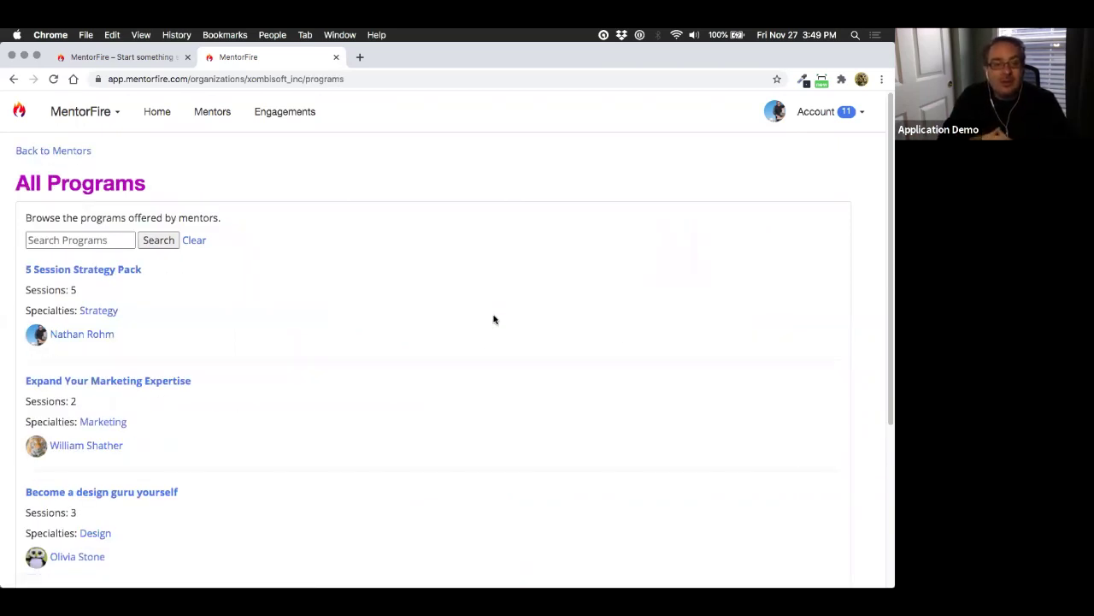